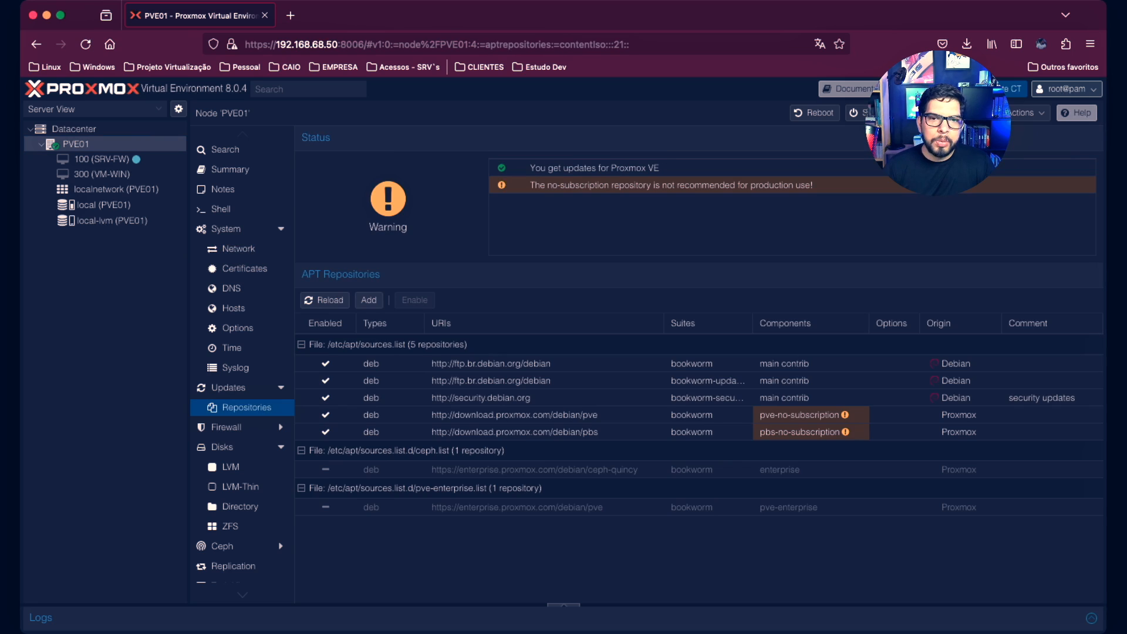
Step: Open node PVE01's package updates, refresh the package database and close the task output
left_click(239, 388)
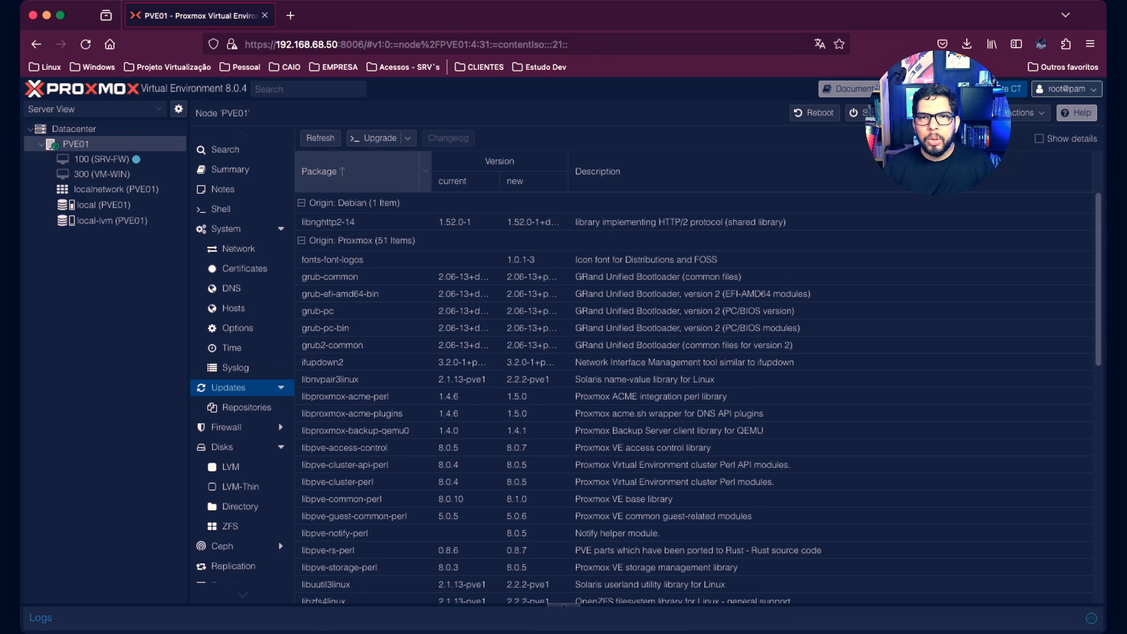
left_click(320, 137)
key("Return")
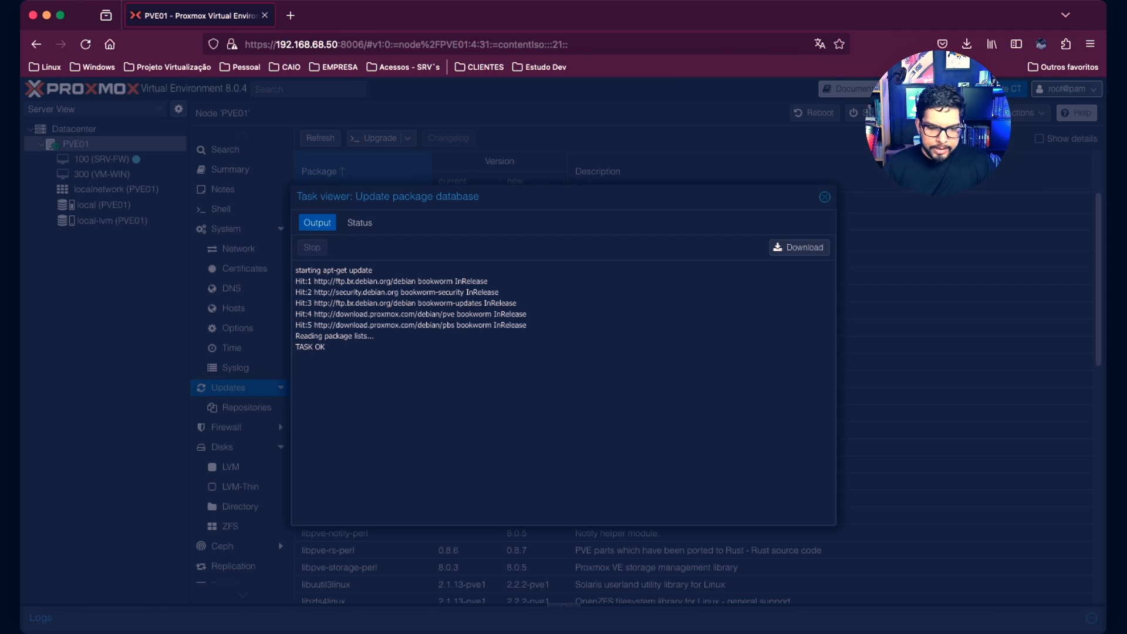
key("super+Tab")
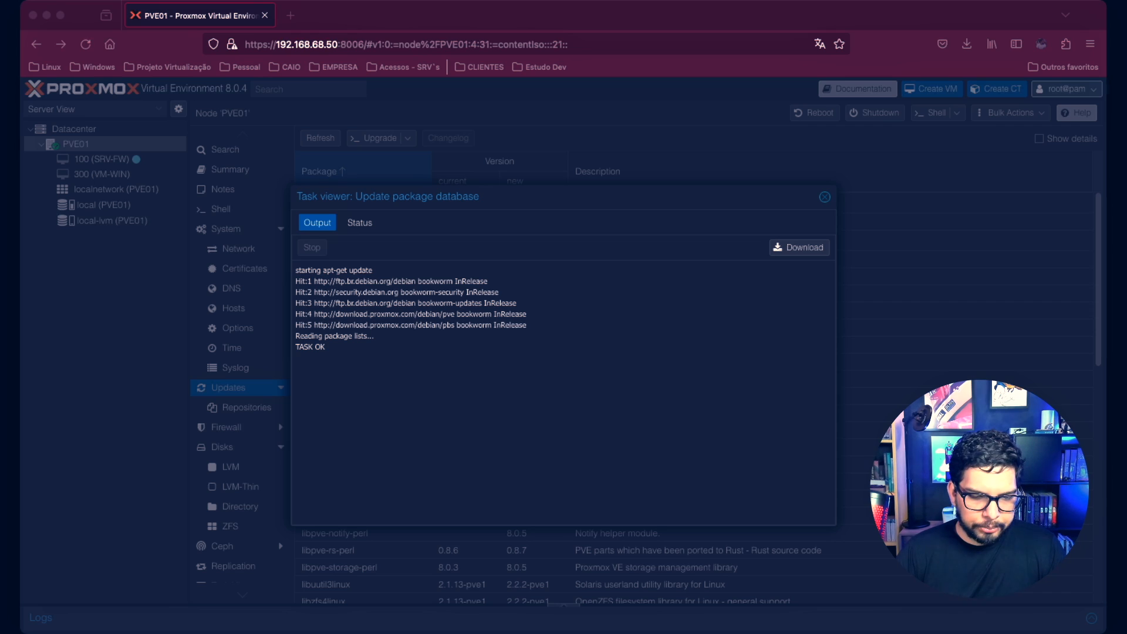
key("super+Tab")
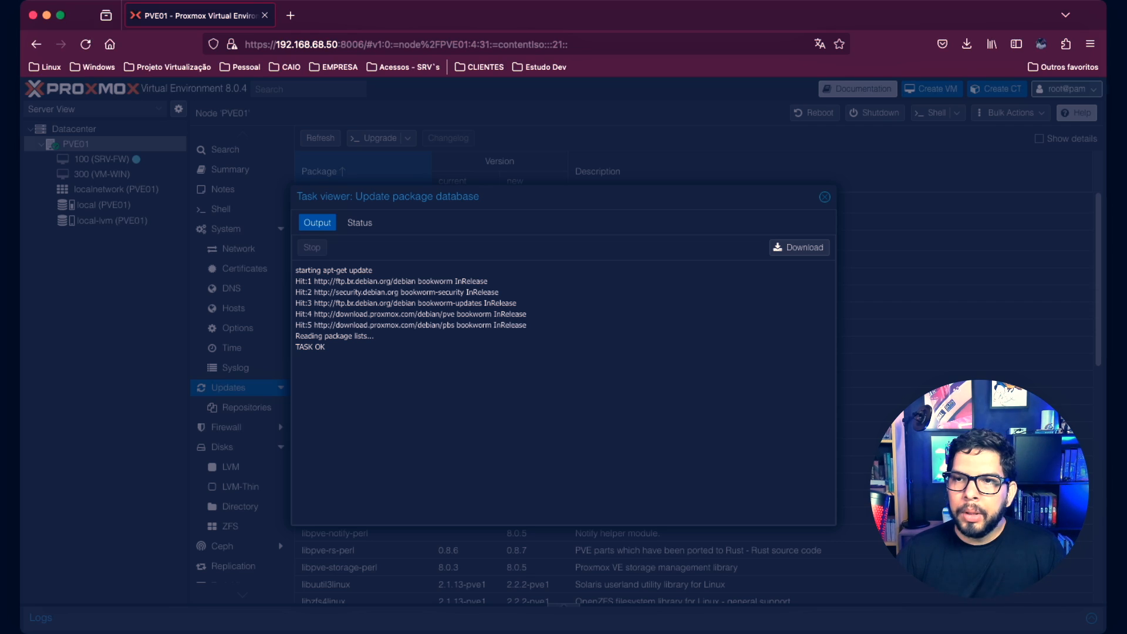
left_click(825, 197)
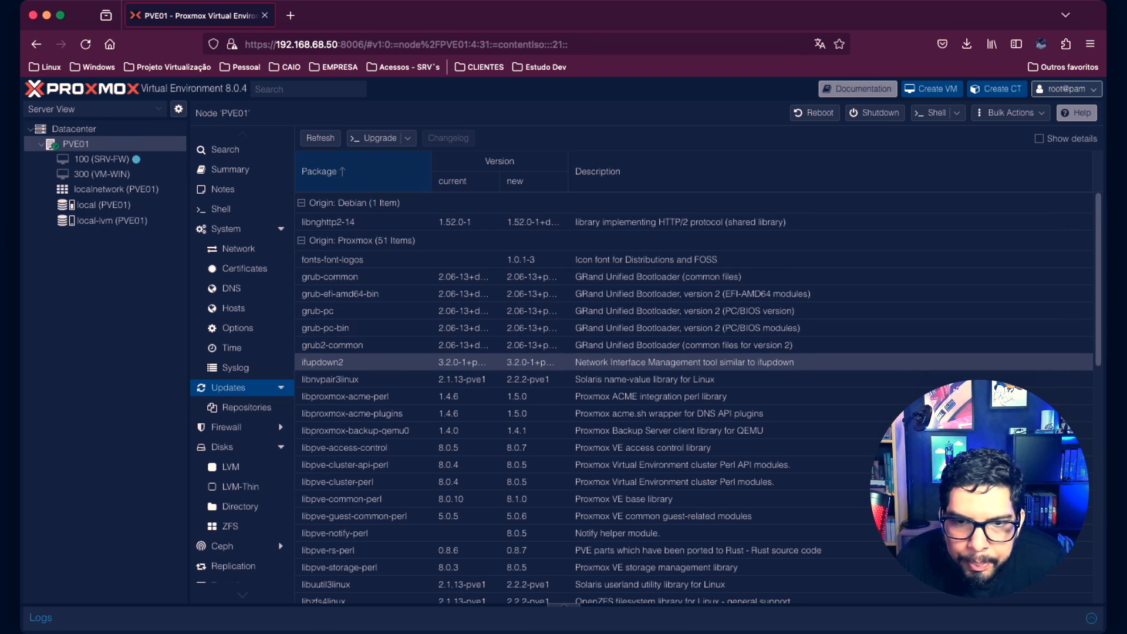
Step: Read the changelog of the libpve-notify-perl package from the pending updates and close it
scroll(693, 362, "down", 1)
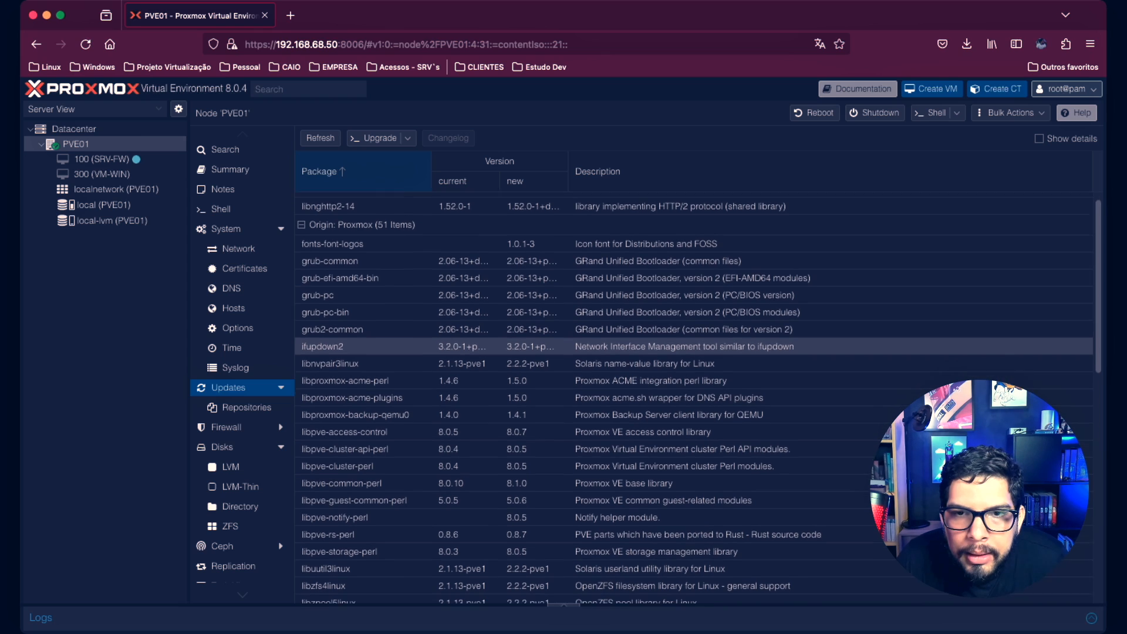
left_click(693, 495)
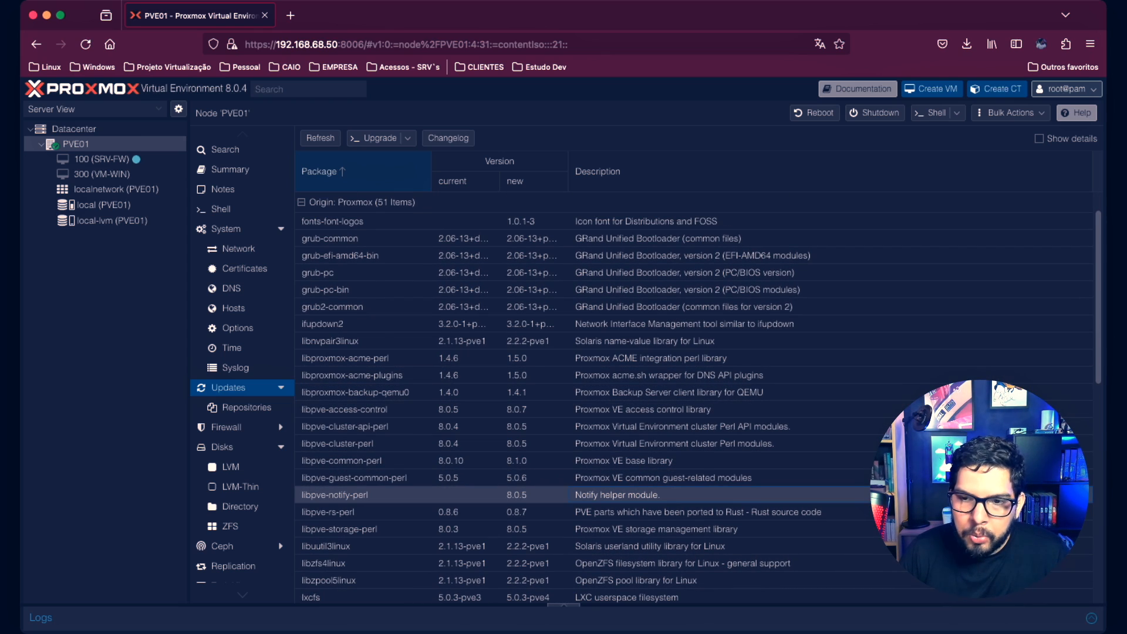
left_click(448, 138)
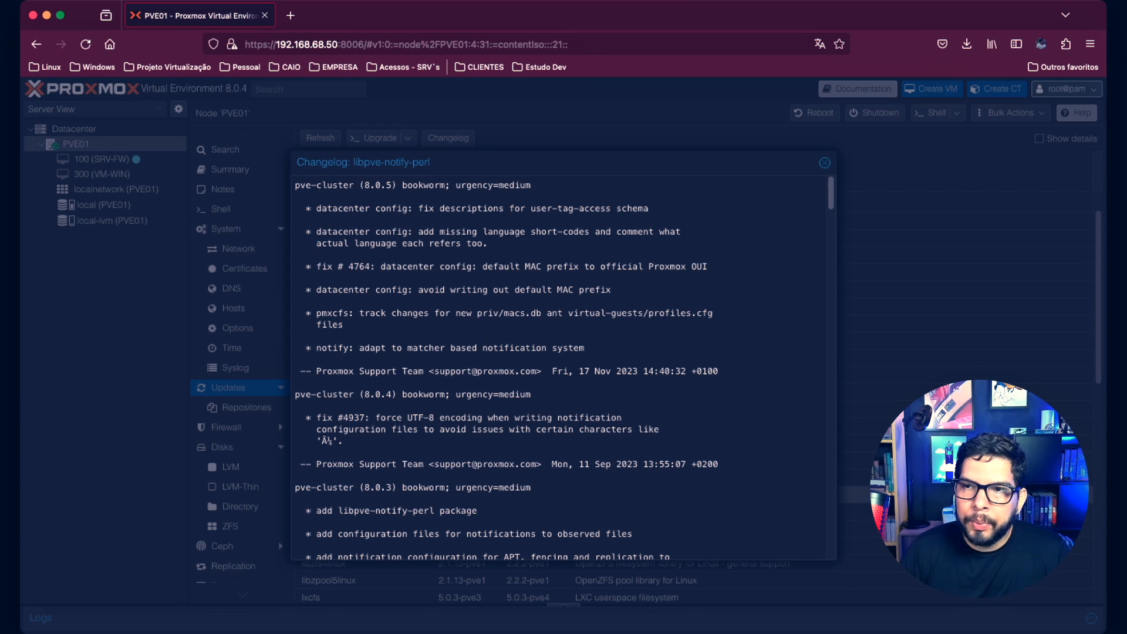
left_click(825, 163)
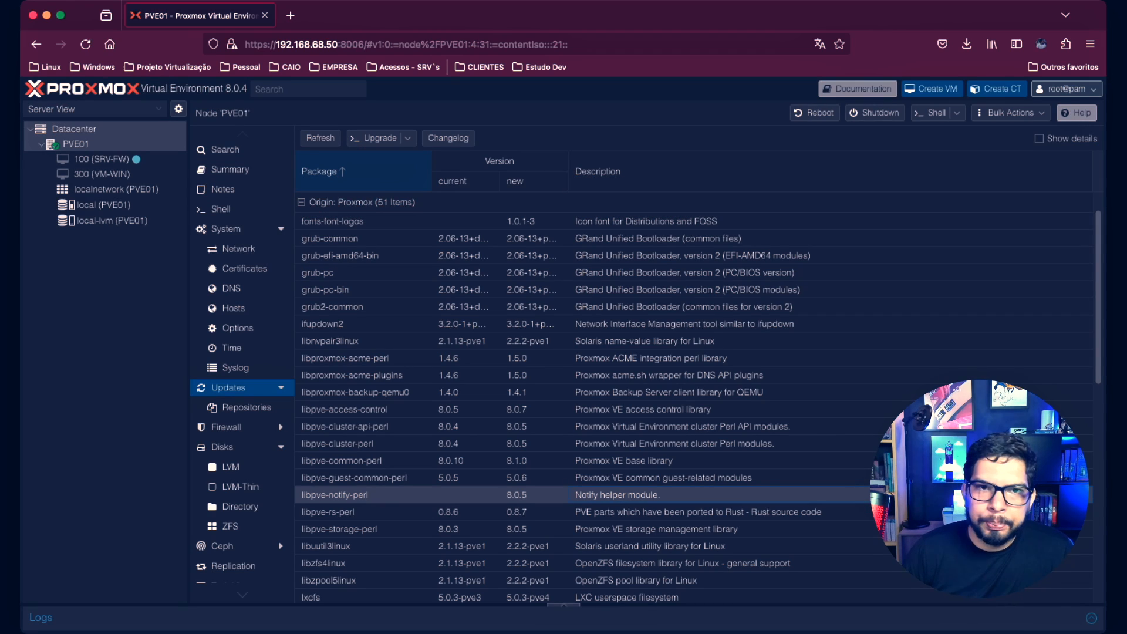
Step: View the Datacenter overview and return to node PVE01's list of pending package updates
left_click(74, 129)
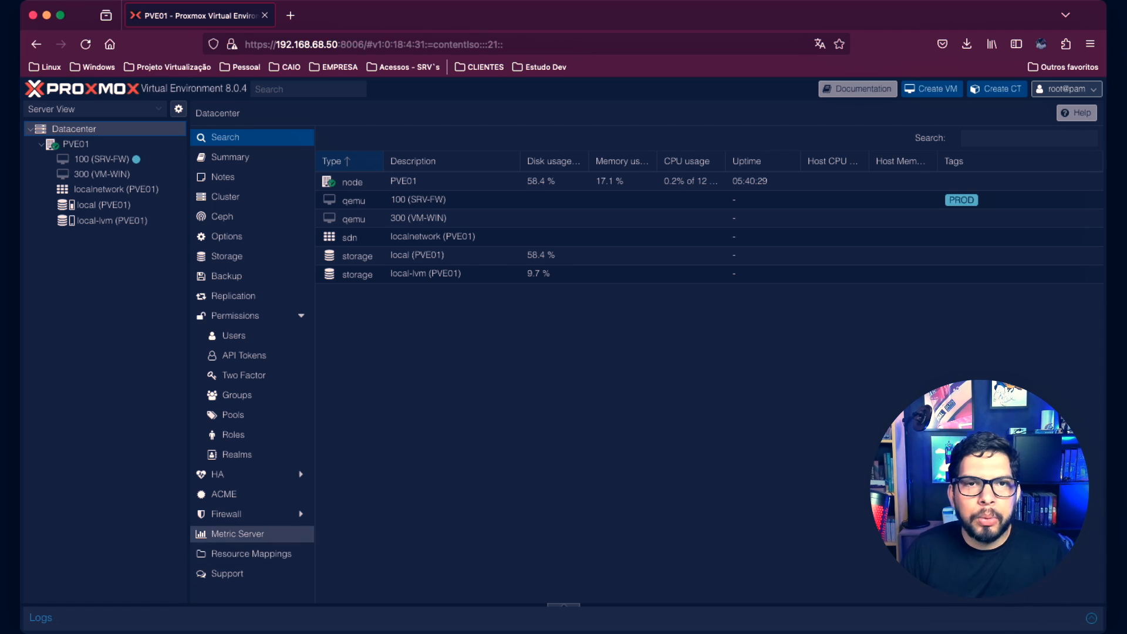
left_click(76, 143)
left_click(374, 139)
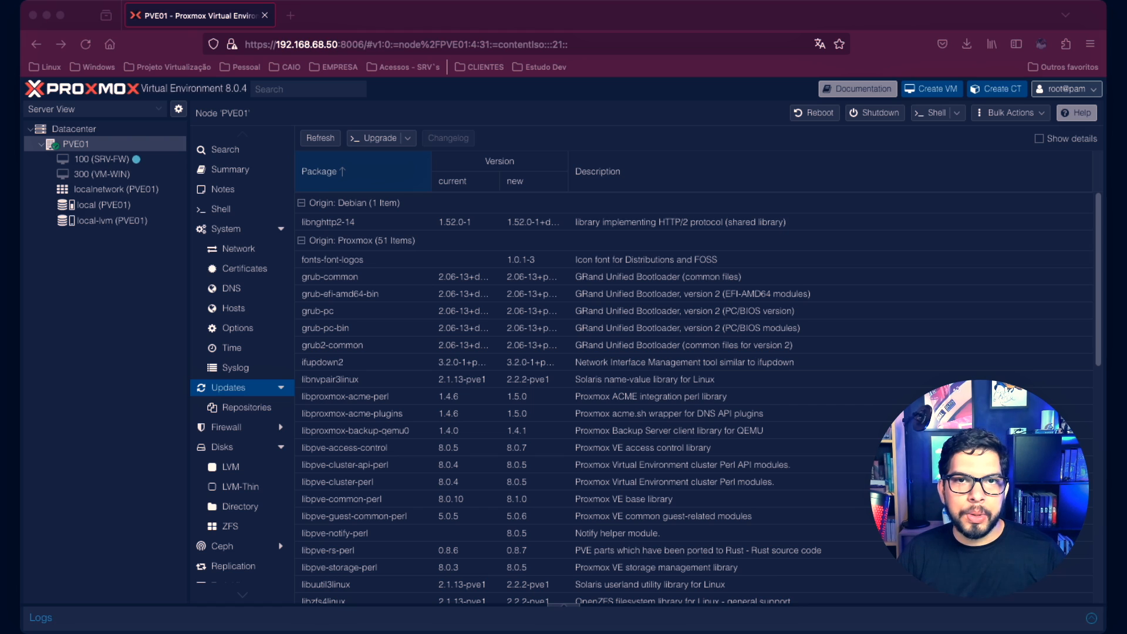
key("super+Tab")
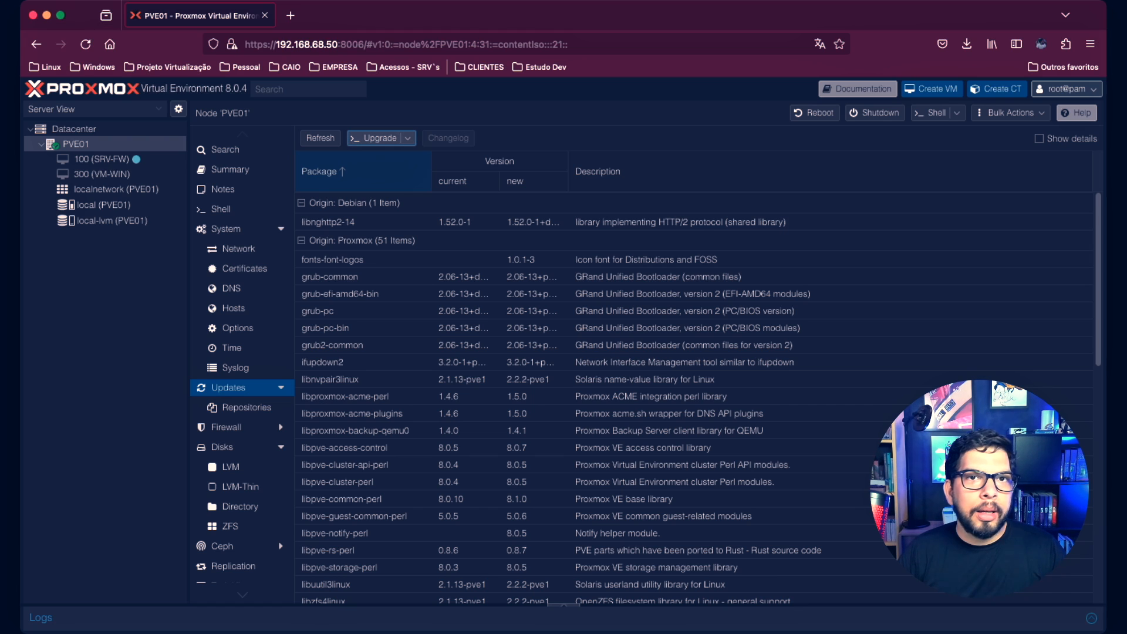
key("super+Tab")
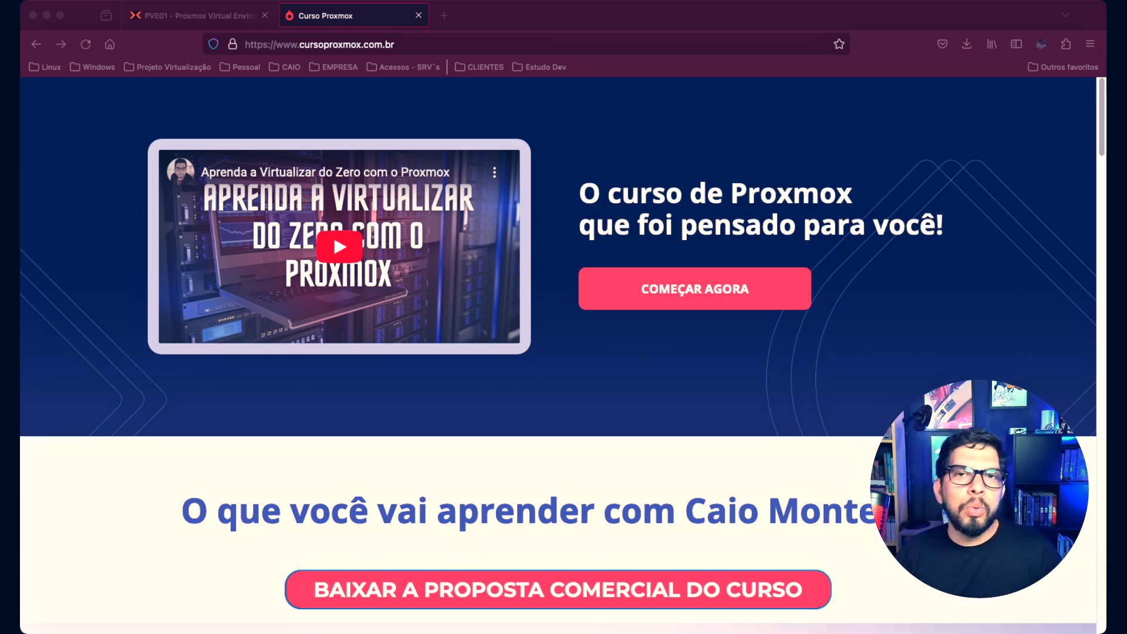
Step: Look through the Proxmox course page from its introduction to the guarantee section, then close the page
scroll(557, 352, "down", 5)
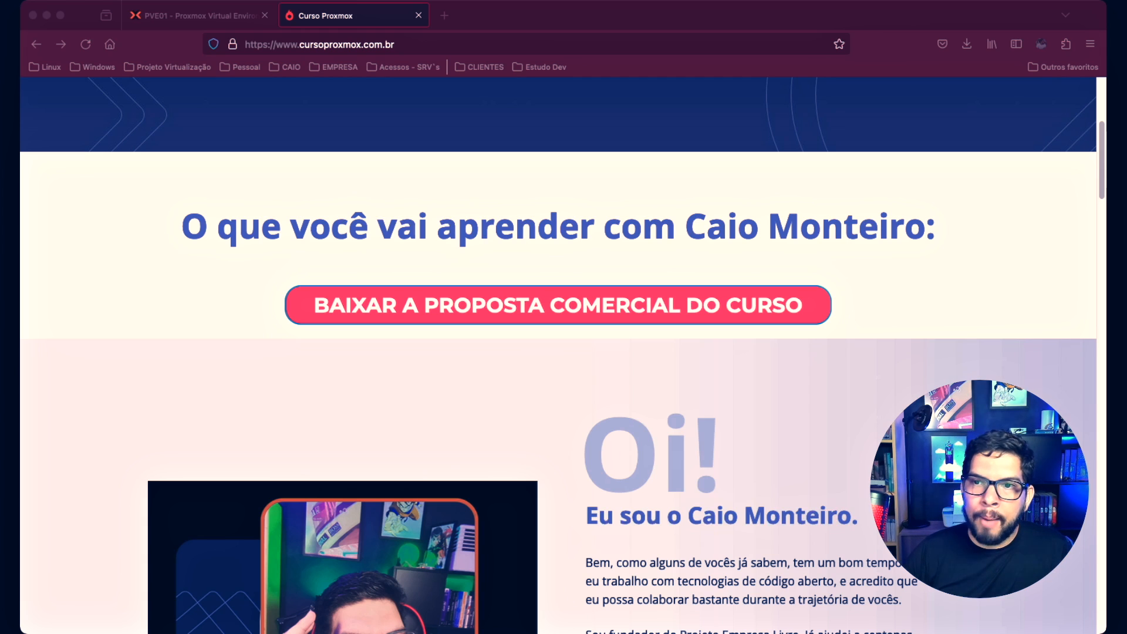
scroll(558, 352, "down", 5)
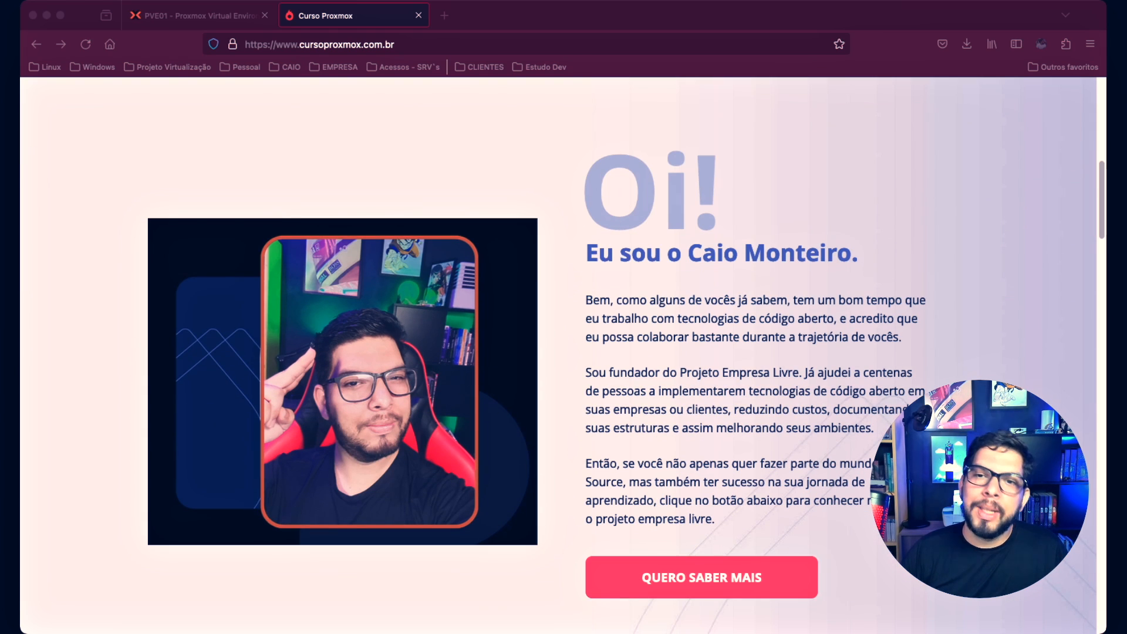
scroll(558, 352, "down", 3)
scroll(558, 352, "down", 5)
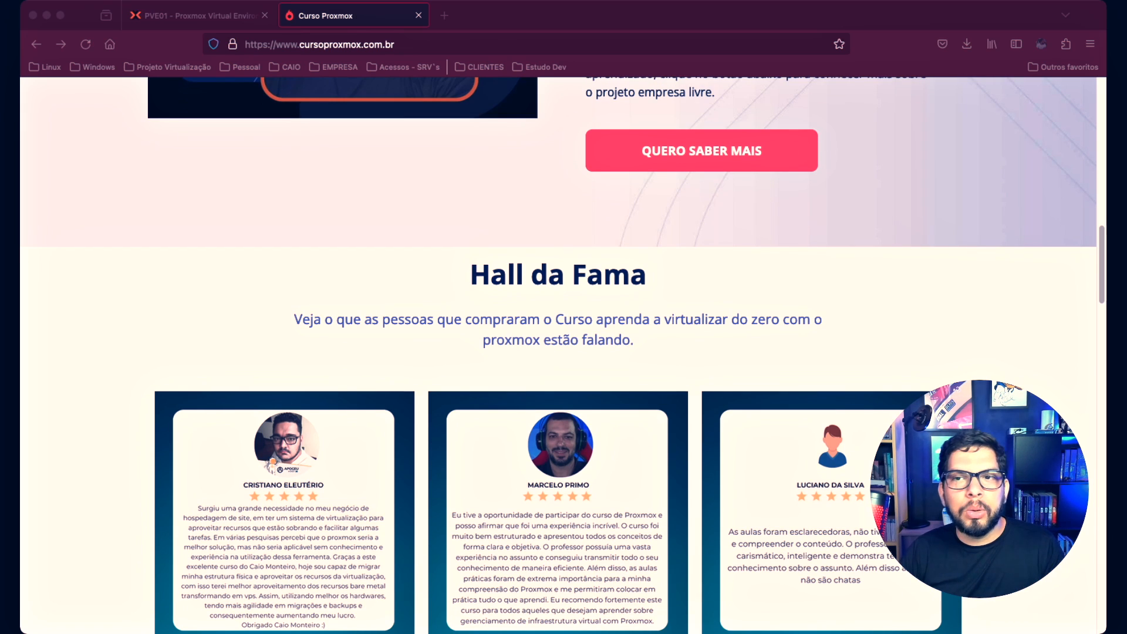
scroll(558, 352, "down", 4)
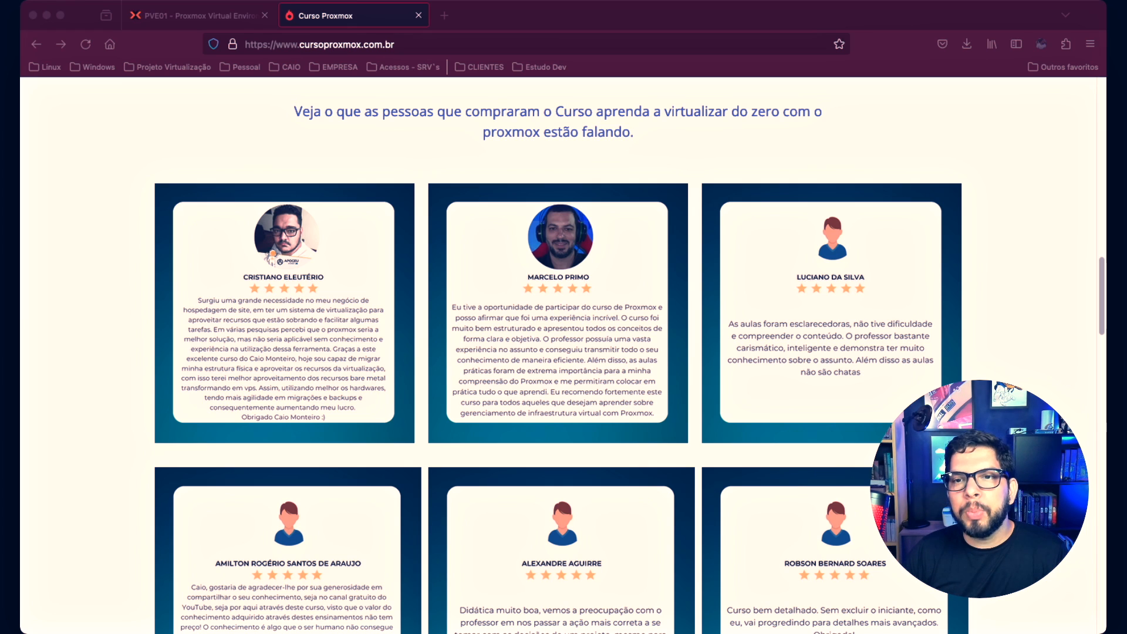
scroll(558, 352, "down", 15)
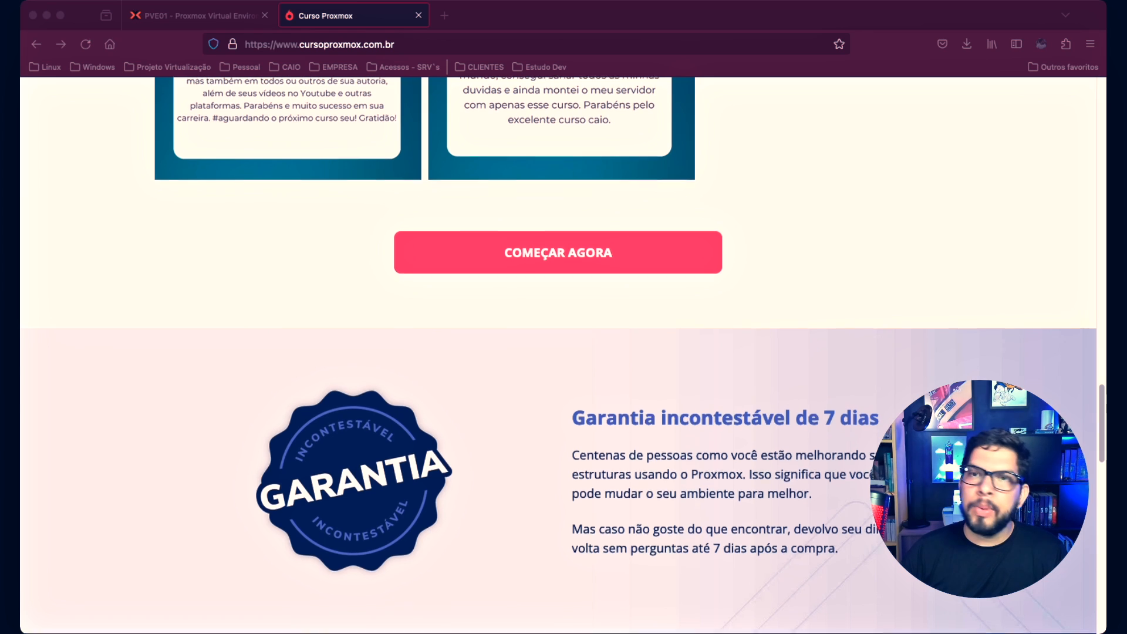
scroll(558, 352, "up", 12)
scroll(558, 352, "up", 10)
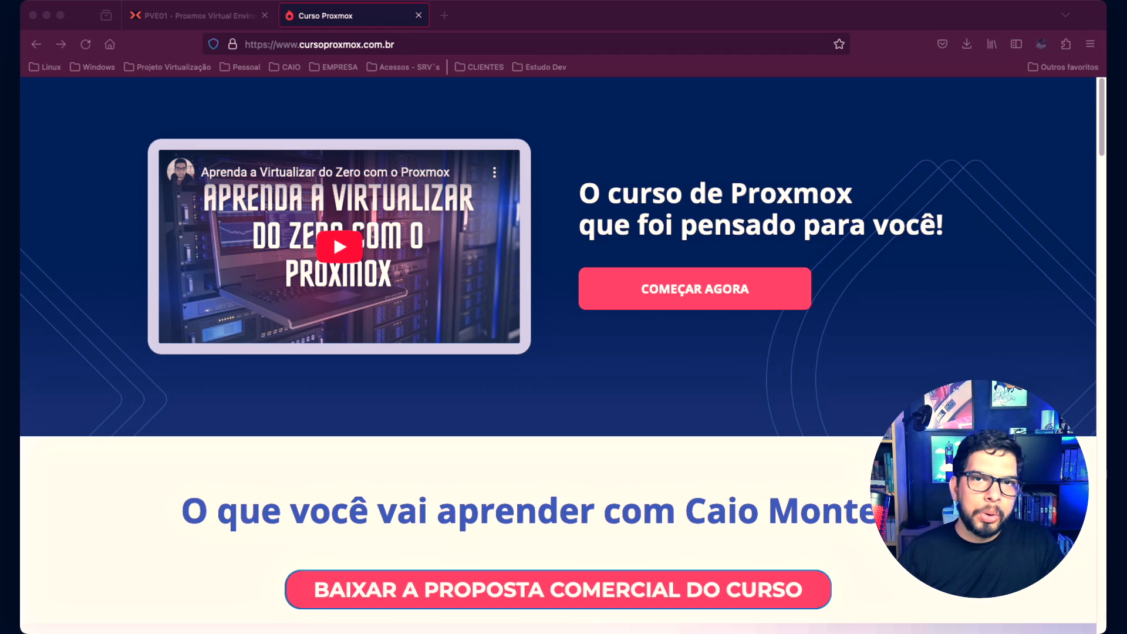
key("super+Tab")
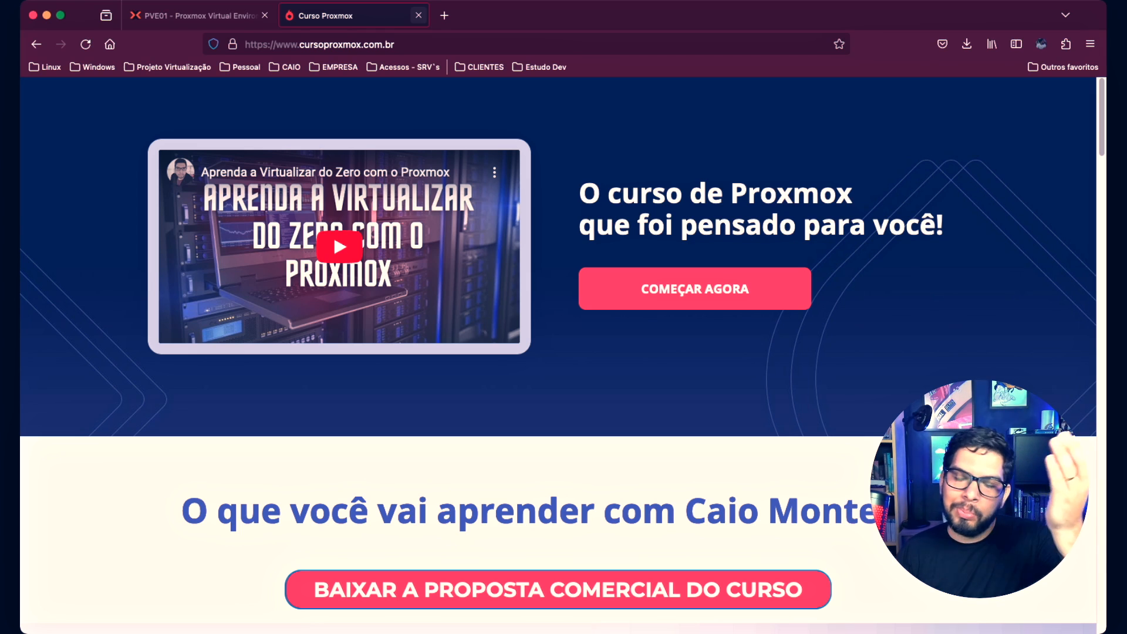
left_click(419, 16)
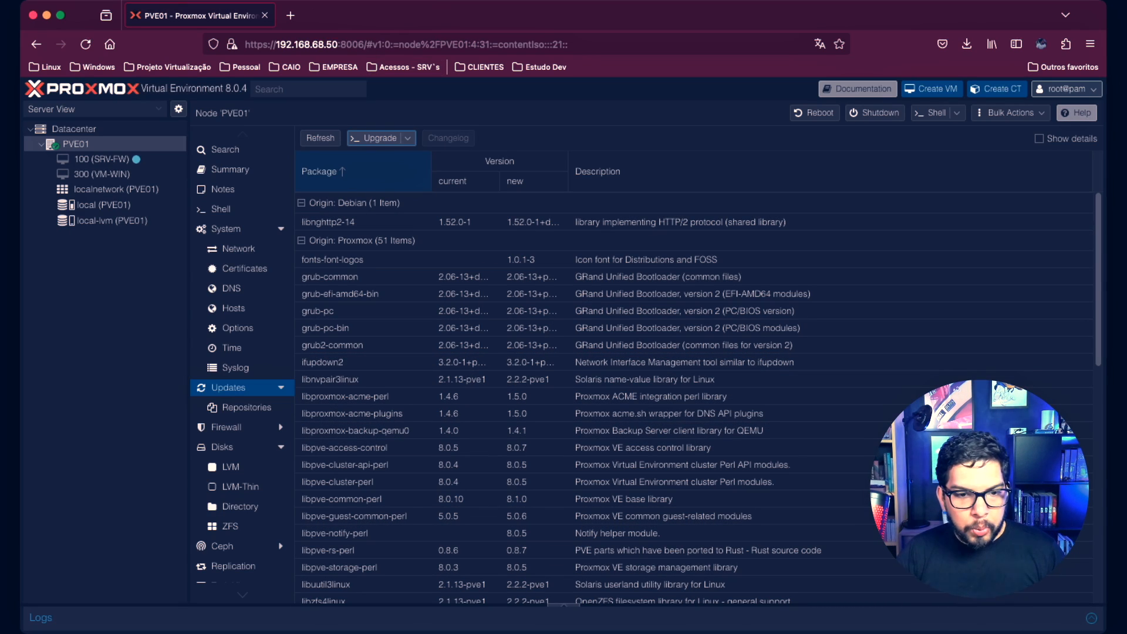
left_click(564, 616)
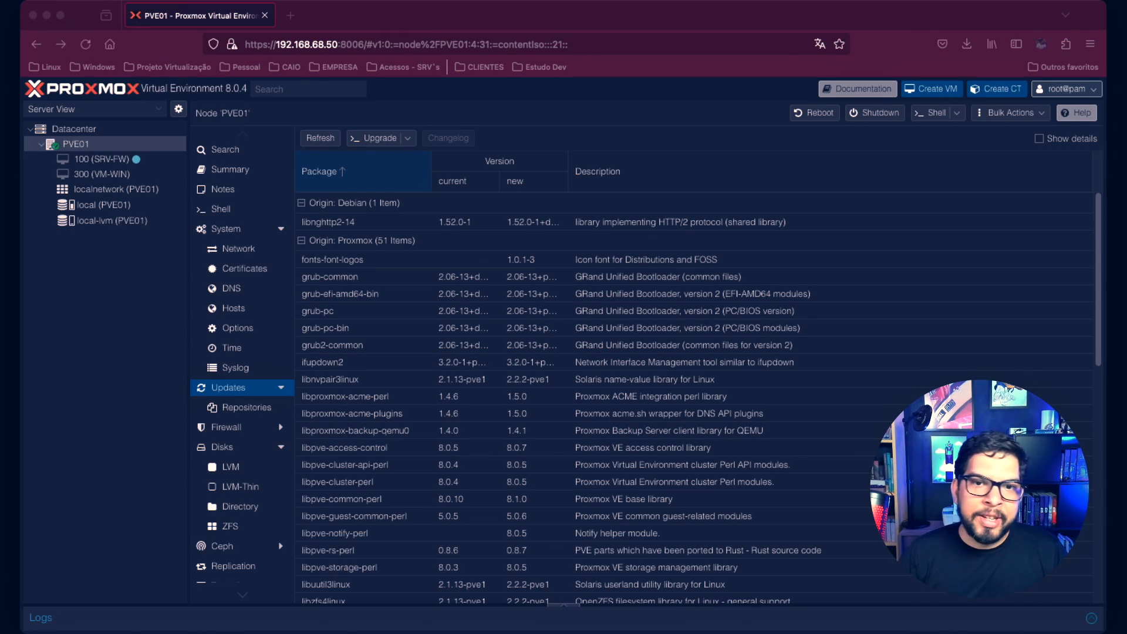
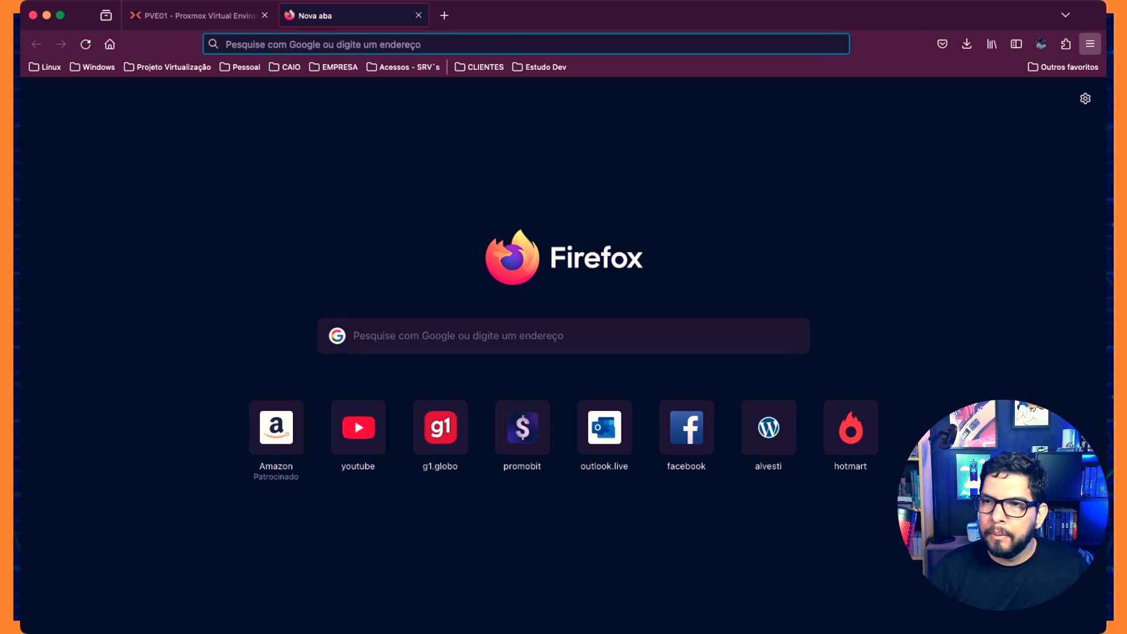
Step: Clear the browser's last hour of history, active logins, form data, cookies and cache, and close the blank tab
key("super+shift+BackSpace")
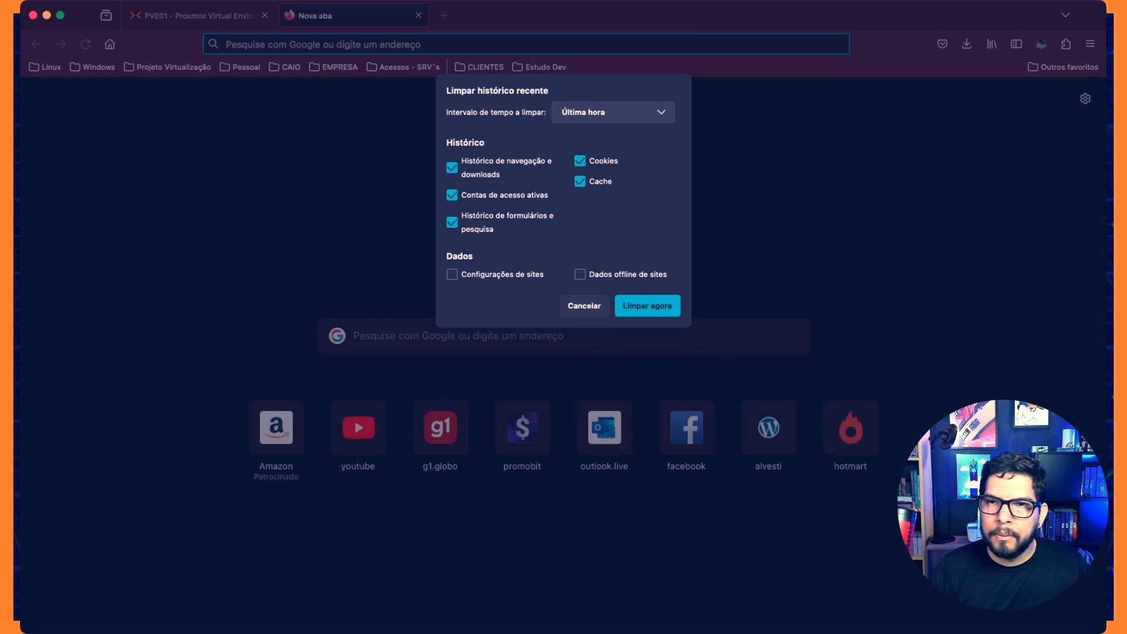
key("Return")
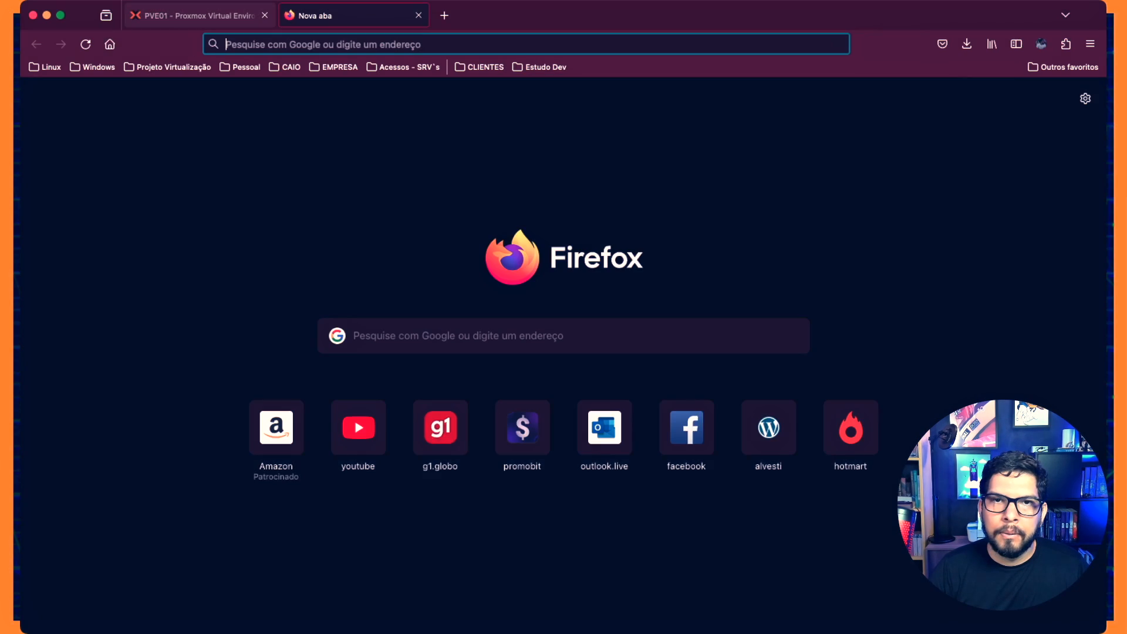
key("super+w")
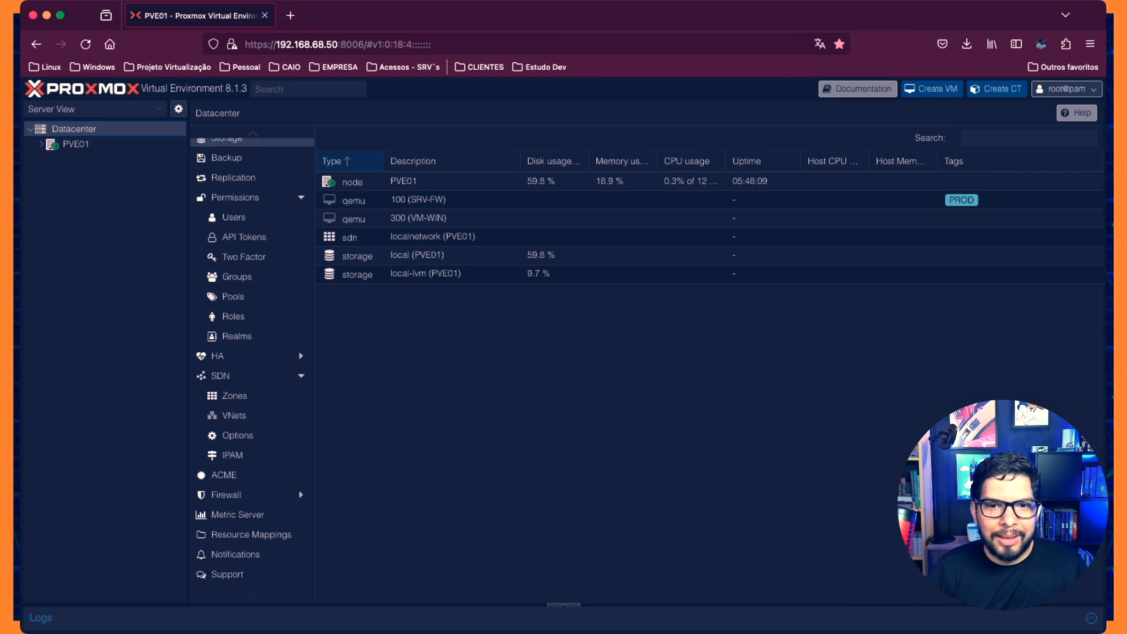
Step: Open the Datacenter notifications, inspect the Sendmail settings of the mail-to-root target and close them unchanged
left_click(235, 555)
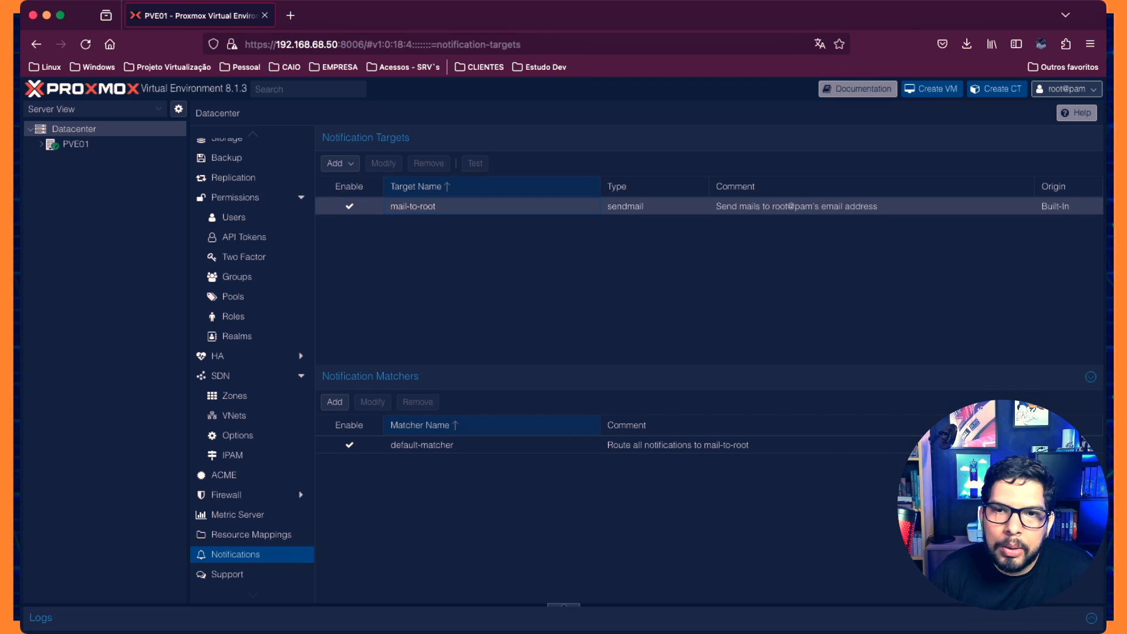
left_click(413, 206)
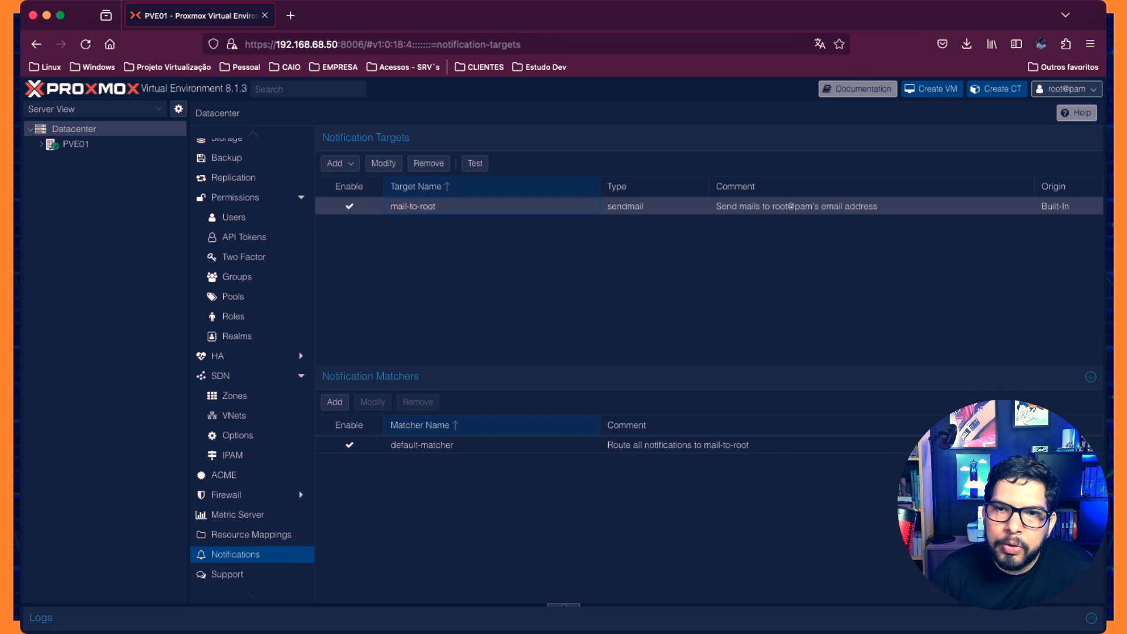
left_click(383, 164)
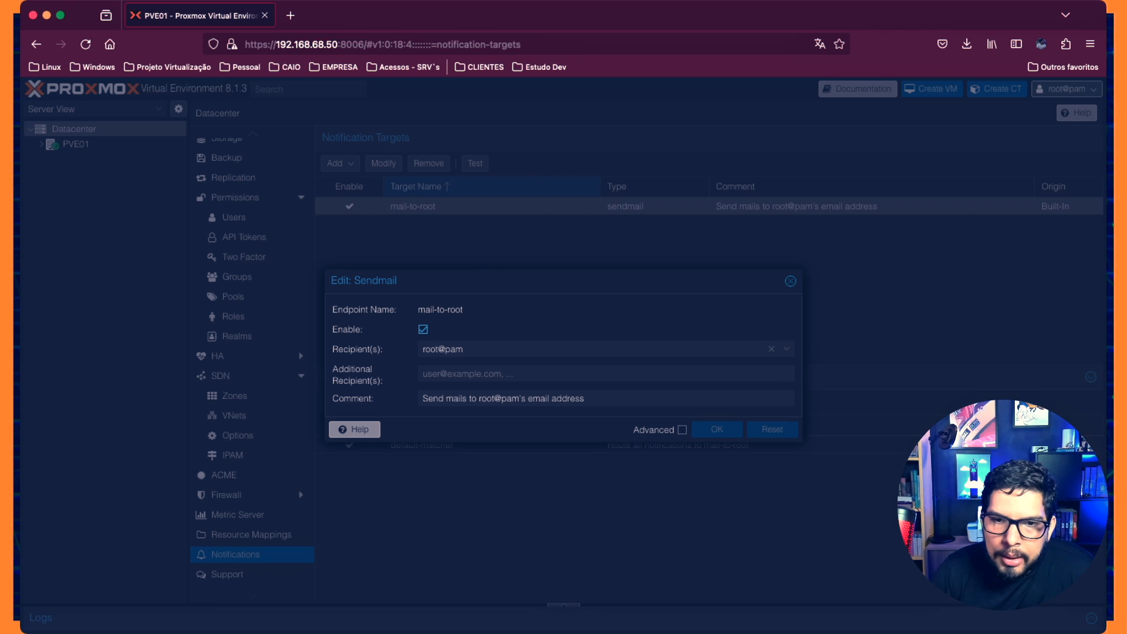
key("Escape")
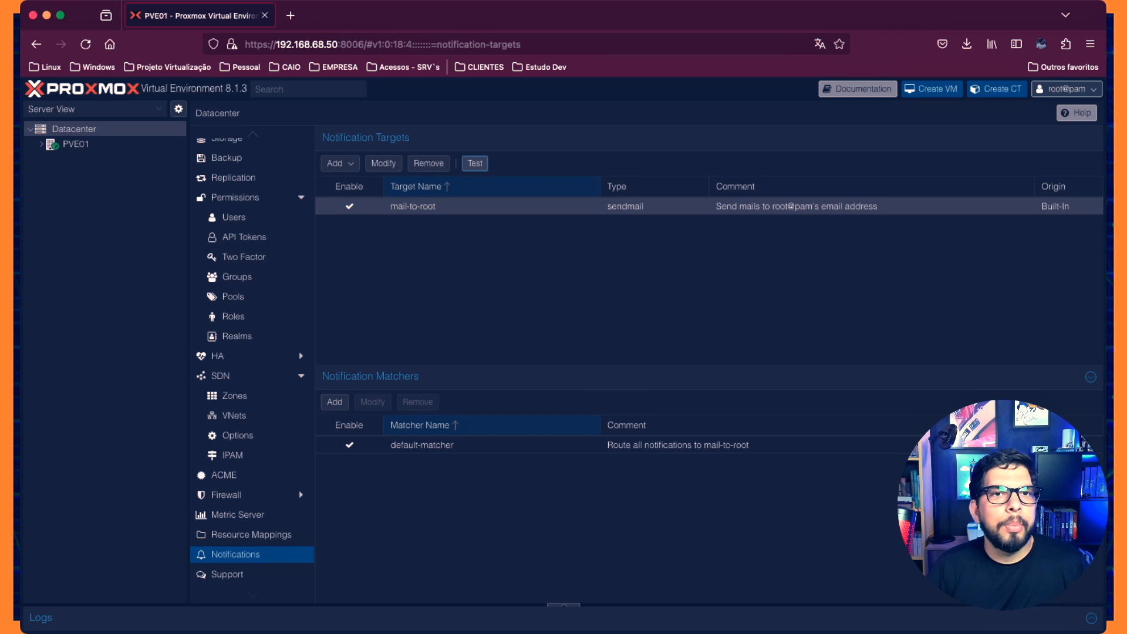
key("super+Tab")
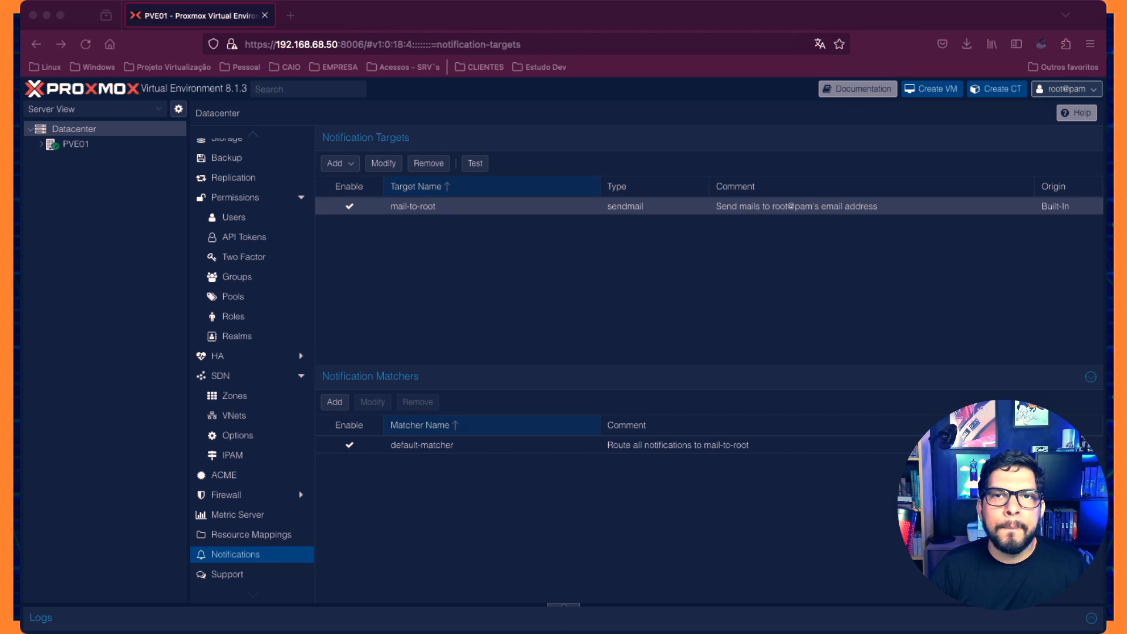
Step: Check the Test notification message in the Roundcube webmail and return to the Proxmox notification targets
left_click_drag(352, 15, 277, 15)
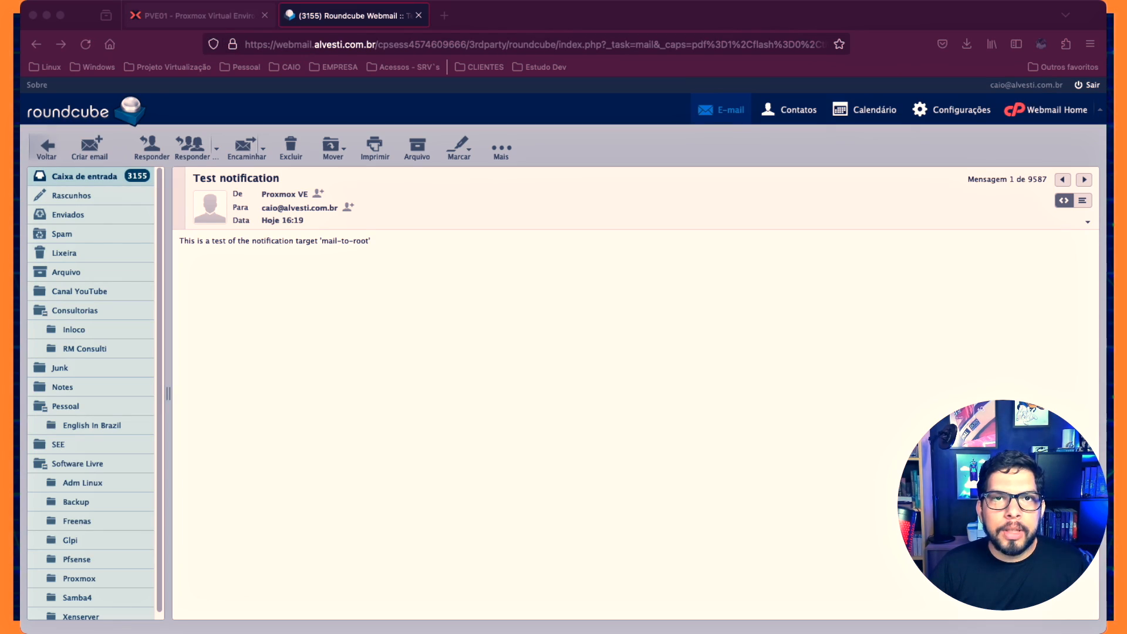
left_click(198, 16)
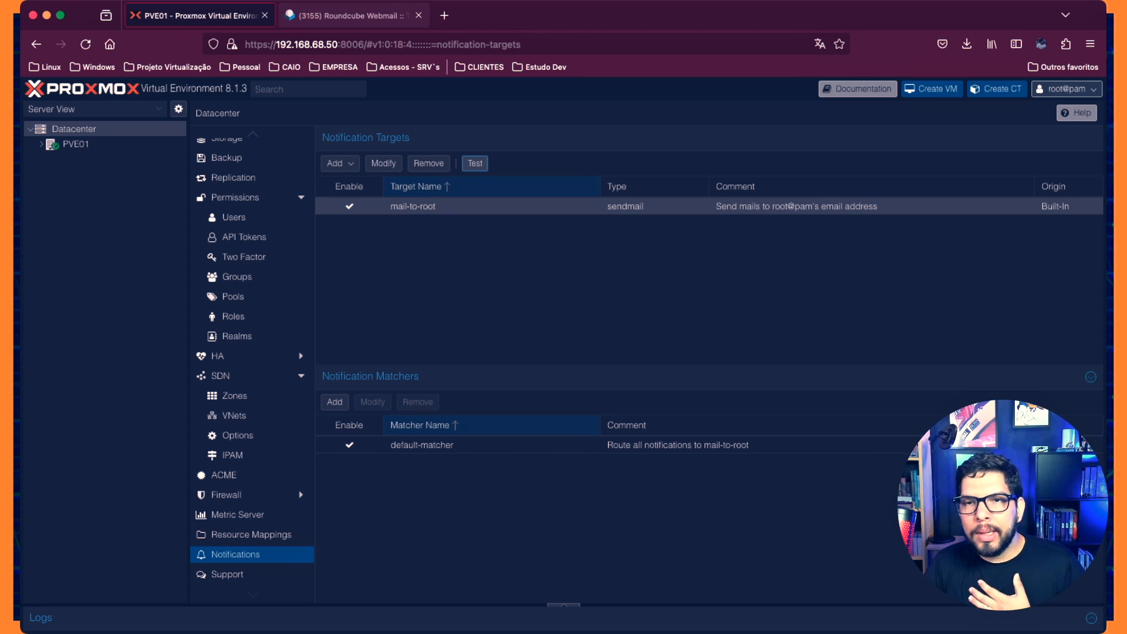
left_click(354, 16)
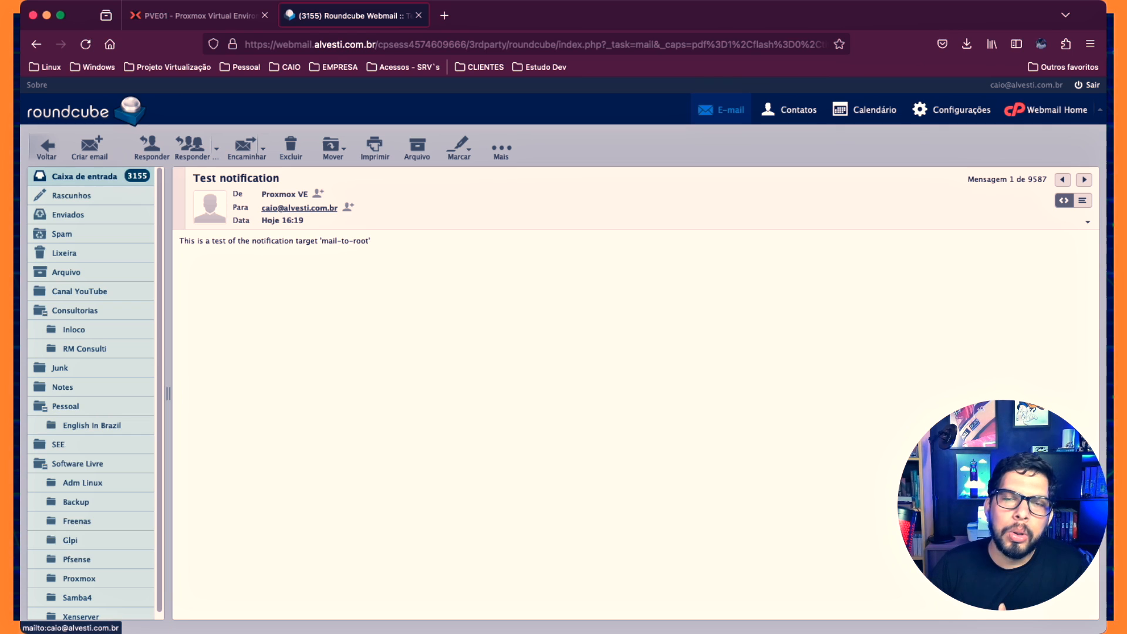
left_click(194, 15)
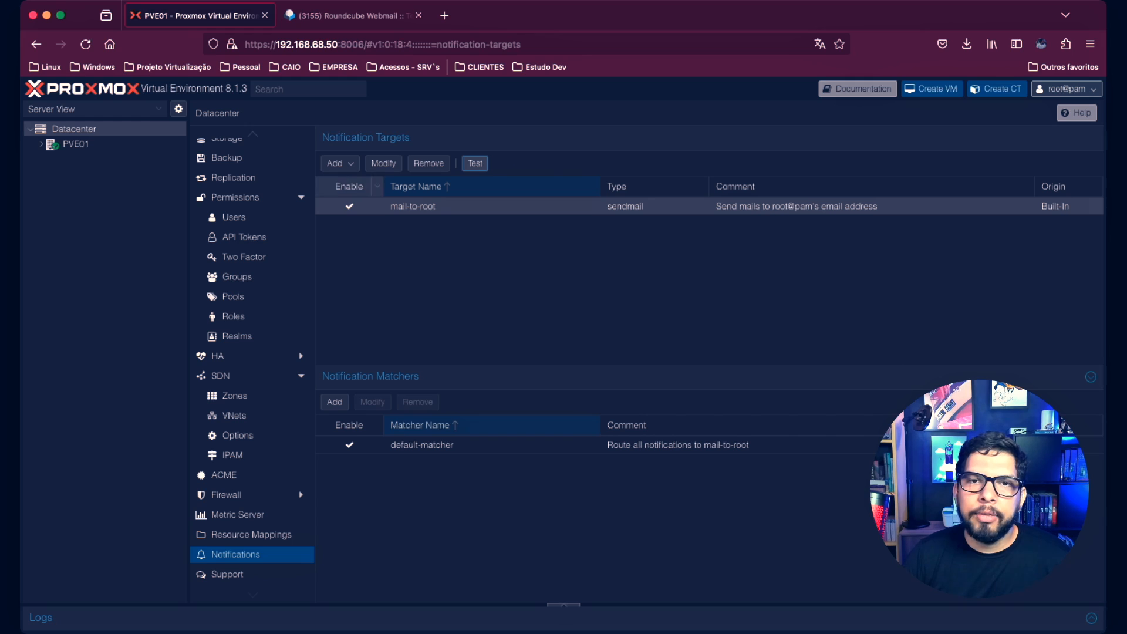
Step: Inspect the general settings, match rules and targets to notify of the default-matcher notification matcher, and close it unchanged
left_click(399, 445)
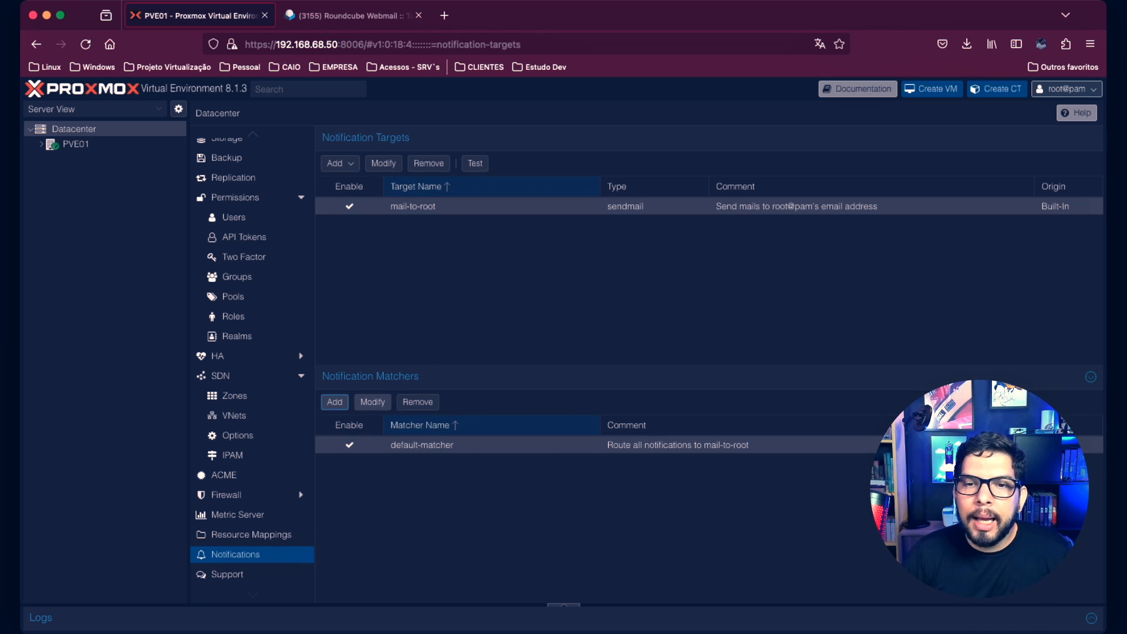
left_click(372, 402)
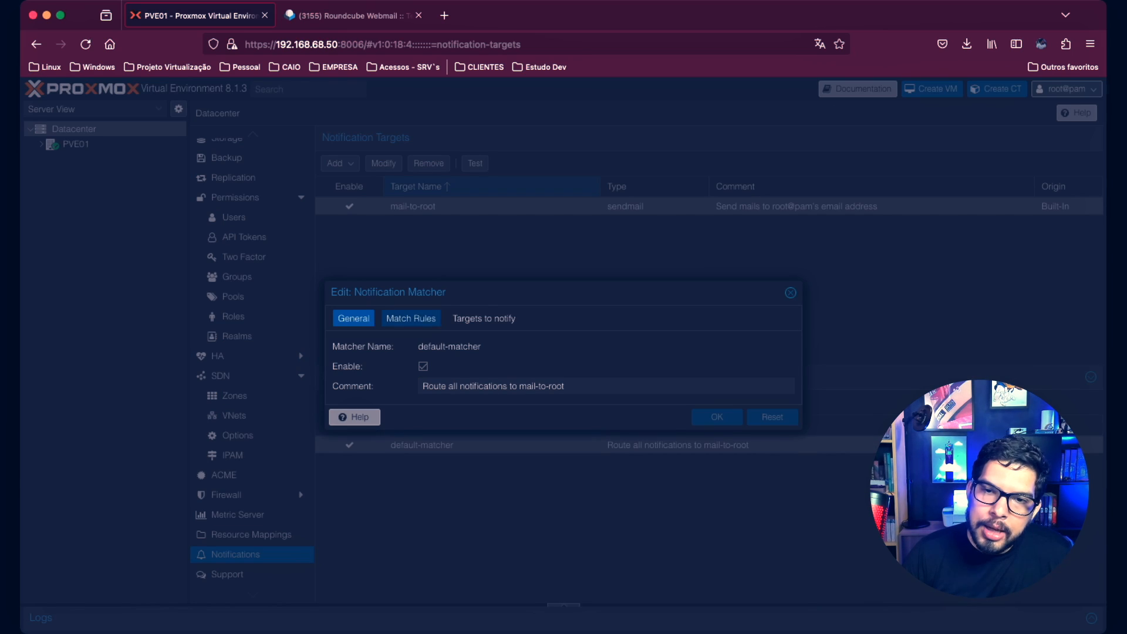
left_click(411, 318)
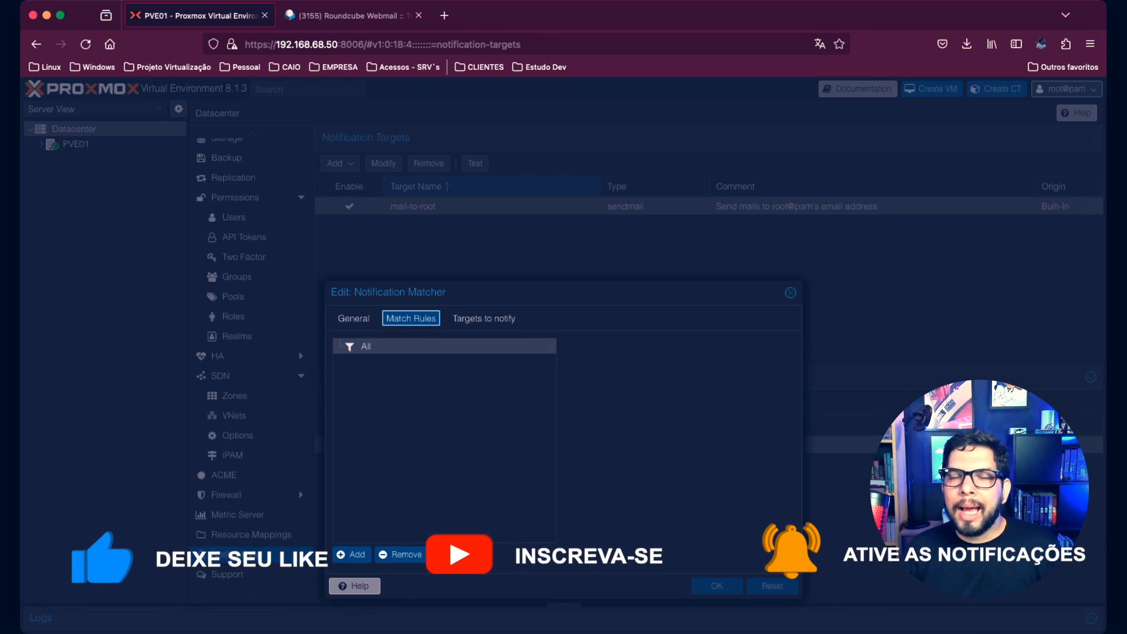
left_click(485, 318)
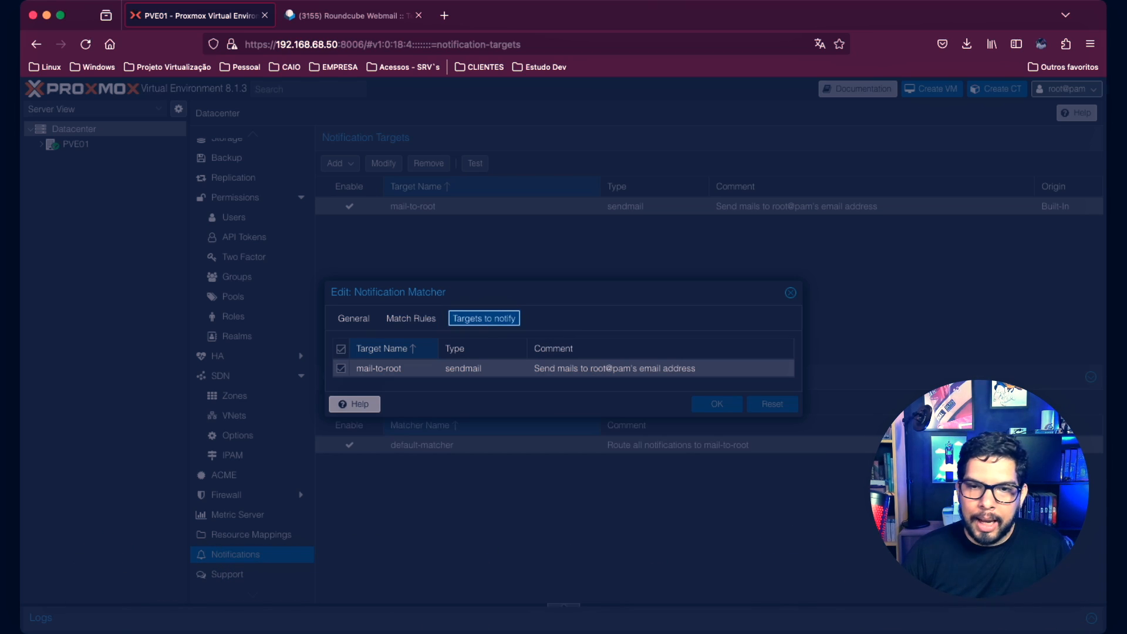
key("Escape")
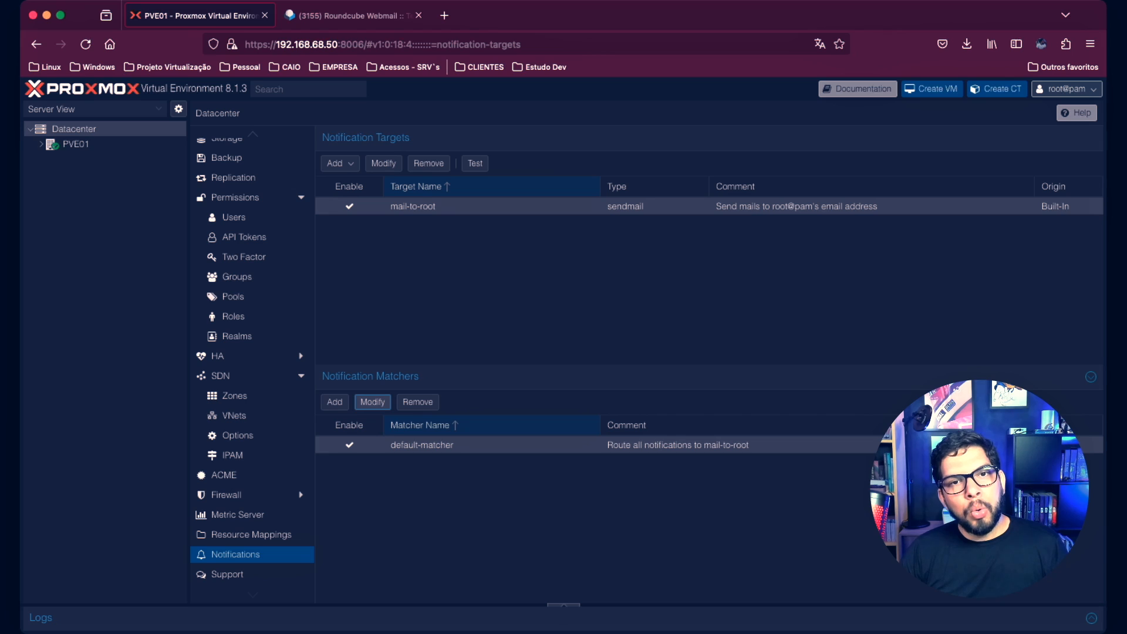
Step: Start creating a virtual machine on node PVE01, name it TESTE-WIN and proceed to its operating system settings
left_click(77, 145)
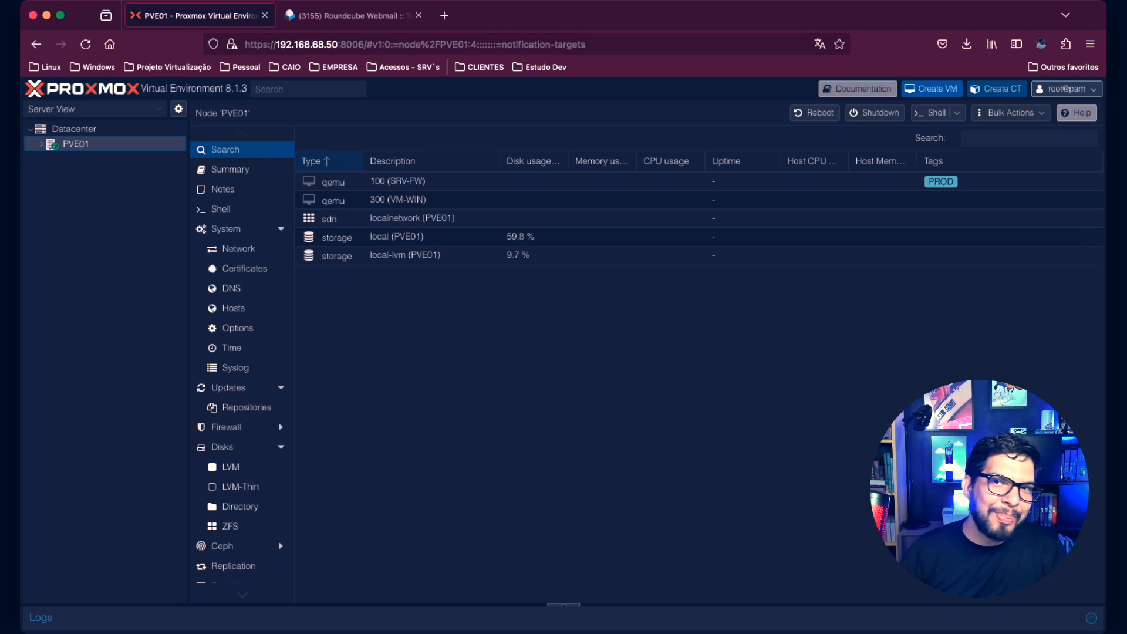
left_click(932, 89)
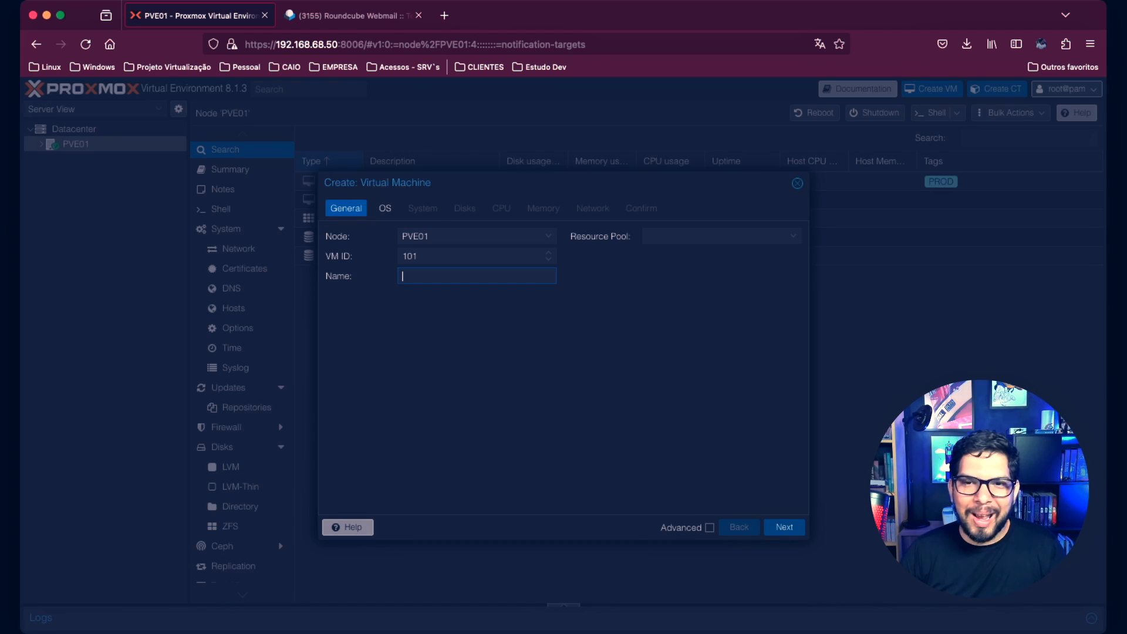
type("TESTE")
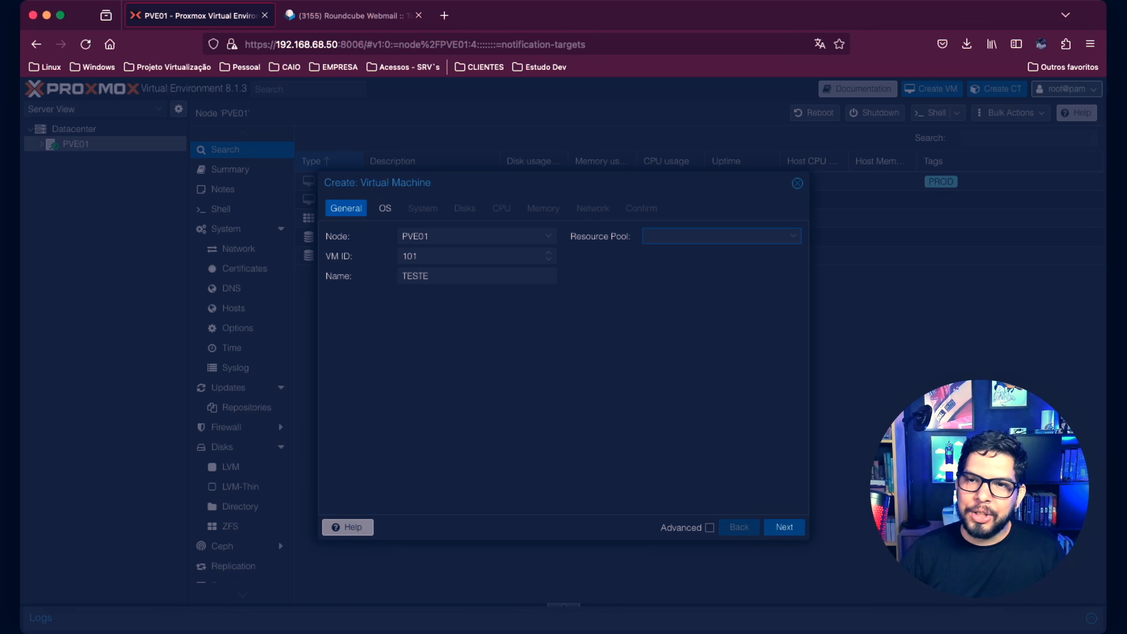
left_click(784, 526)
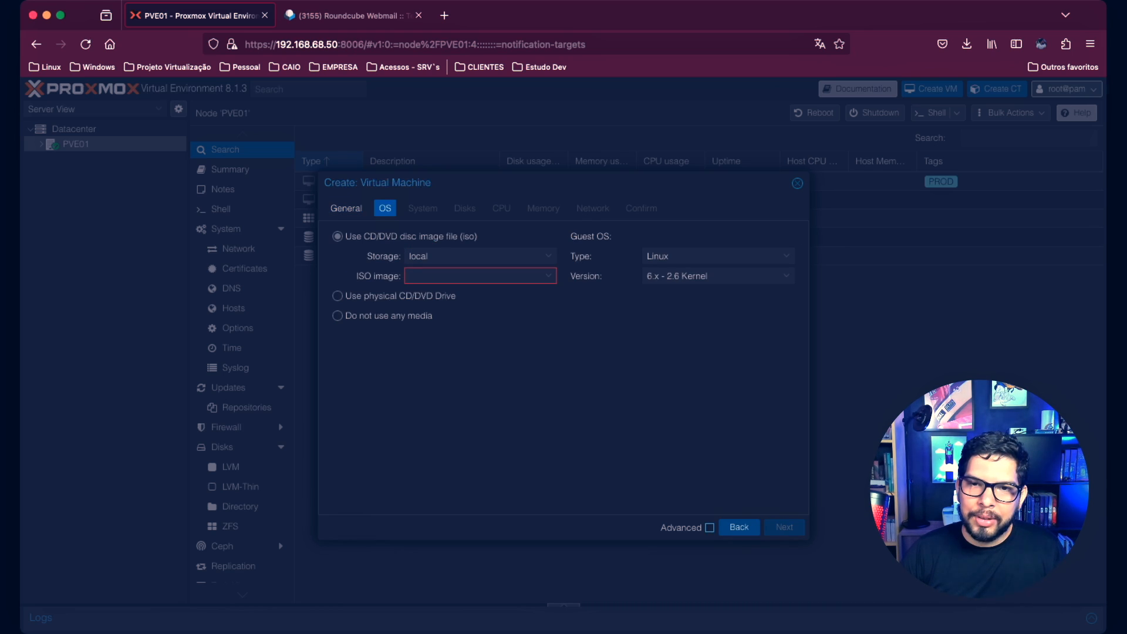
left_click(739, 527)
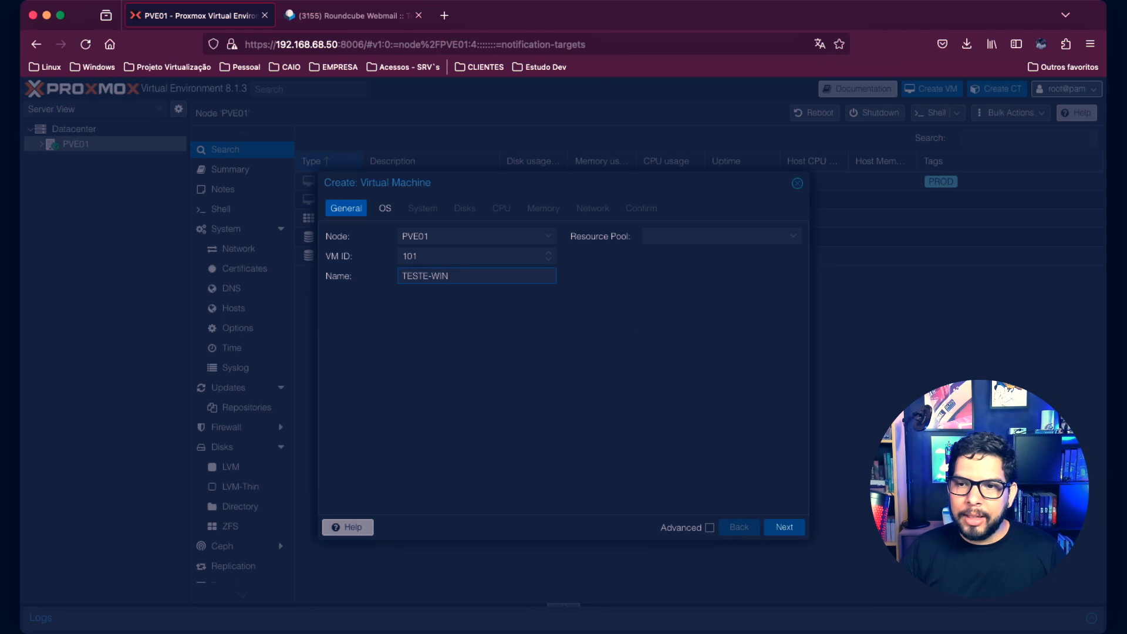
left_click(784, 527)
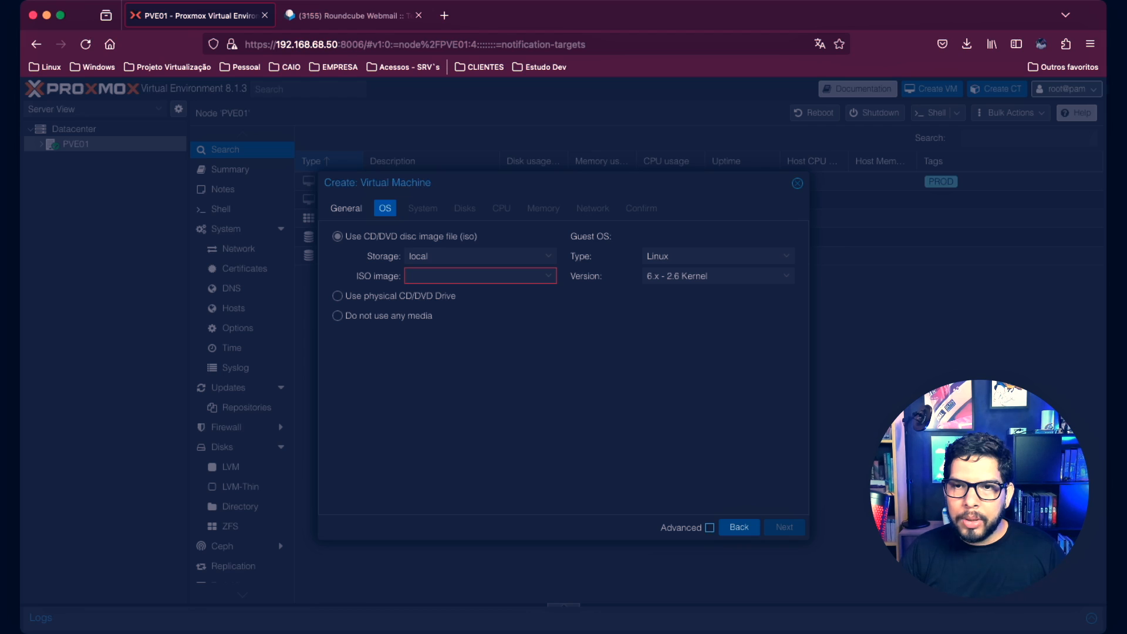
Step: Set the guest OS type to Microsoft Windows and enable the additional drive for VirtIO drivers
left_click(717, 256)
left_click(694, 289)
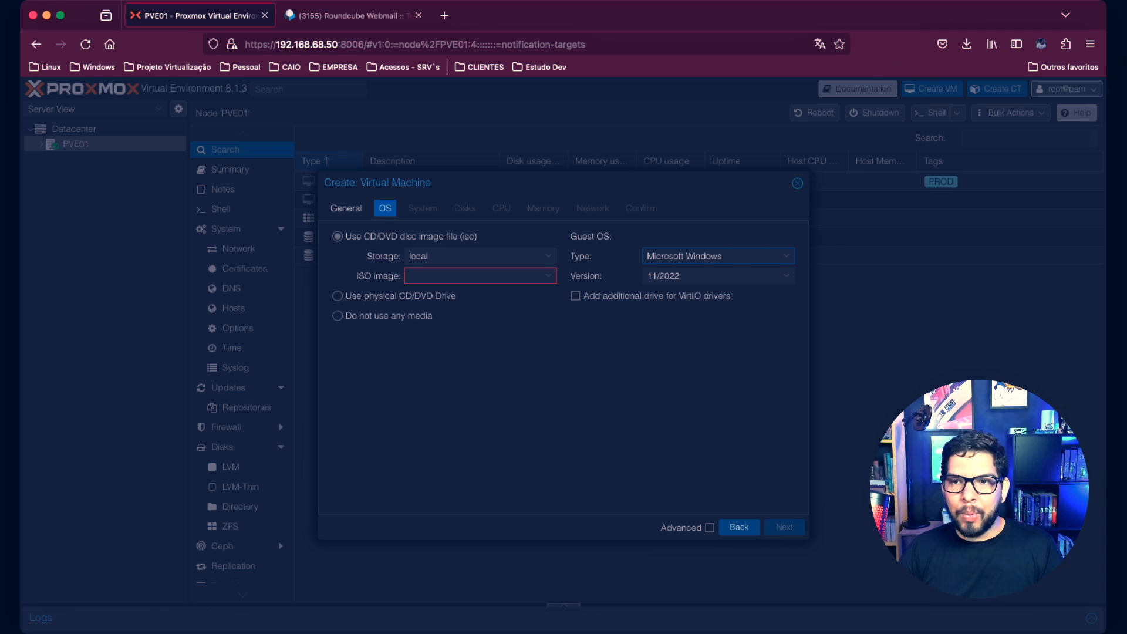
left_click(575, 296)
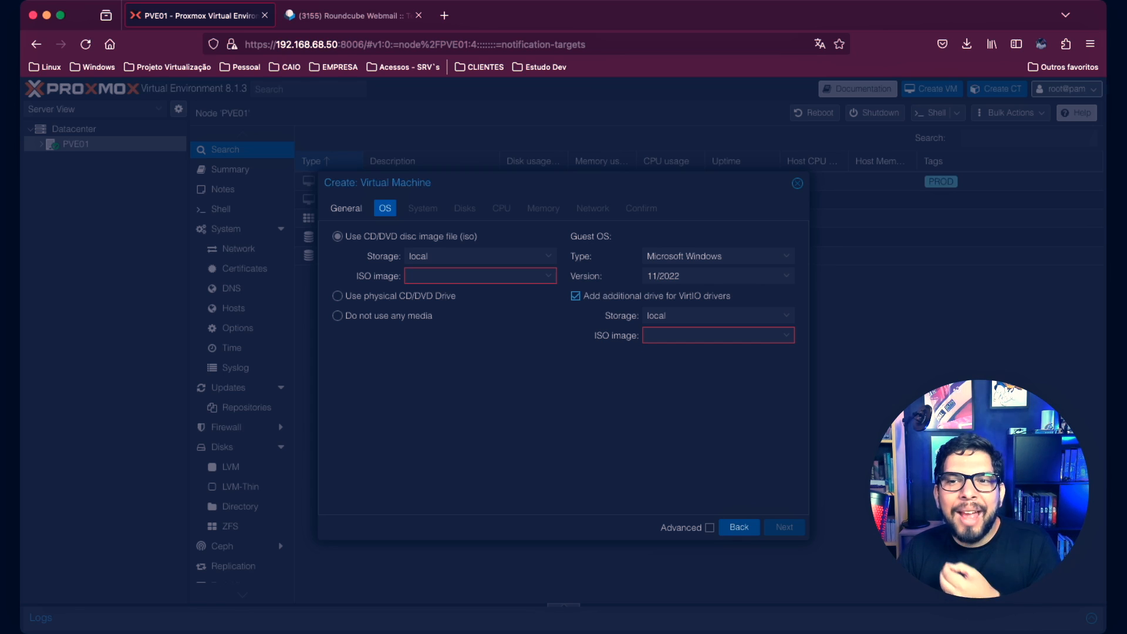
Step: Choose virtio-win.iso for the VirtIO driver drive and debian-12.2.0-amd64-netinst.iso as the virtual machine's main ISO image
left_click(716, 335)
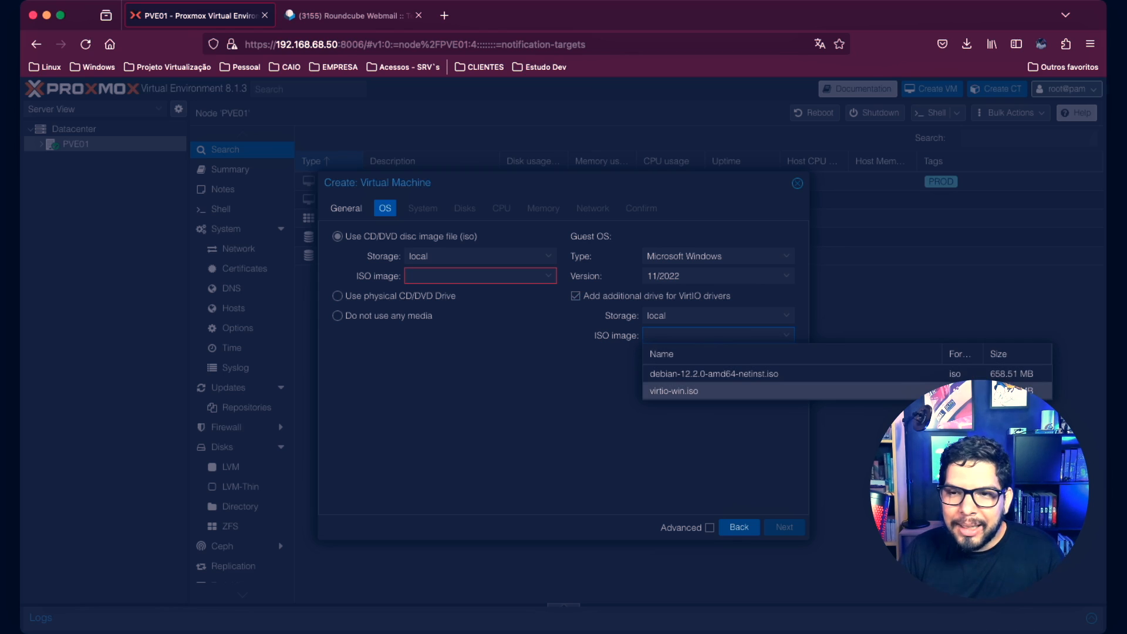
left_click(673, 389)
left_click(482, 276)
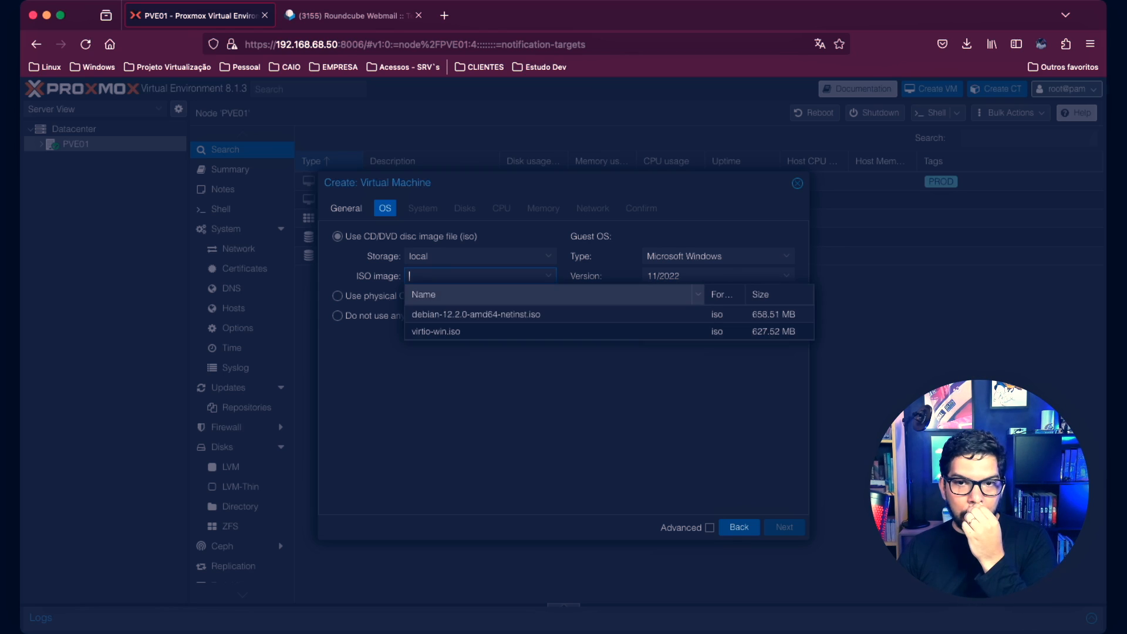
left_click(476, 314)
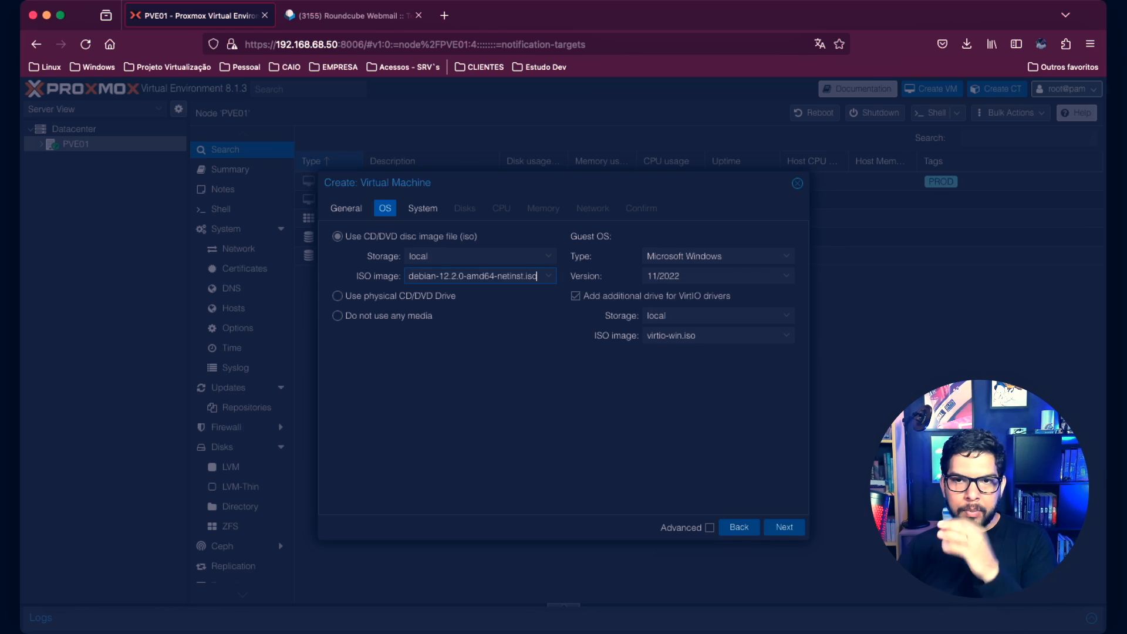